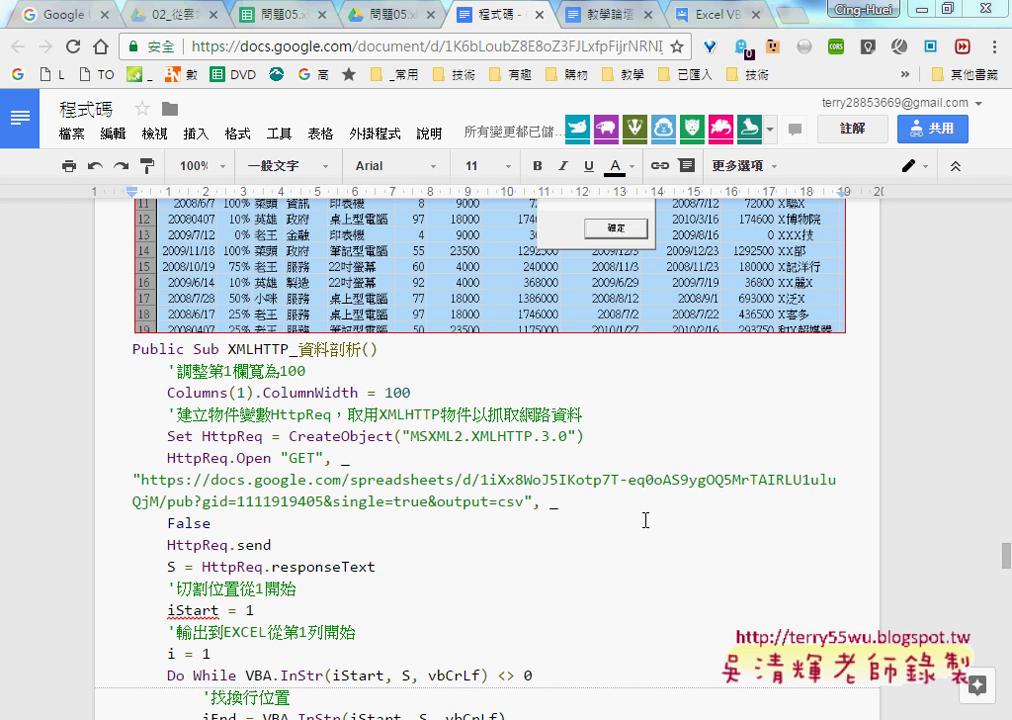
Scroll up to the heading 如何用WORD切割為表格 and highlight it through the paste-as-plain-text line.
scroll(621, 525, "down", 4)
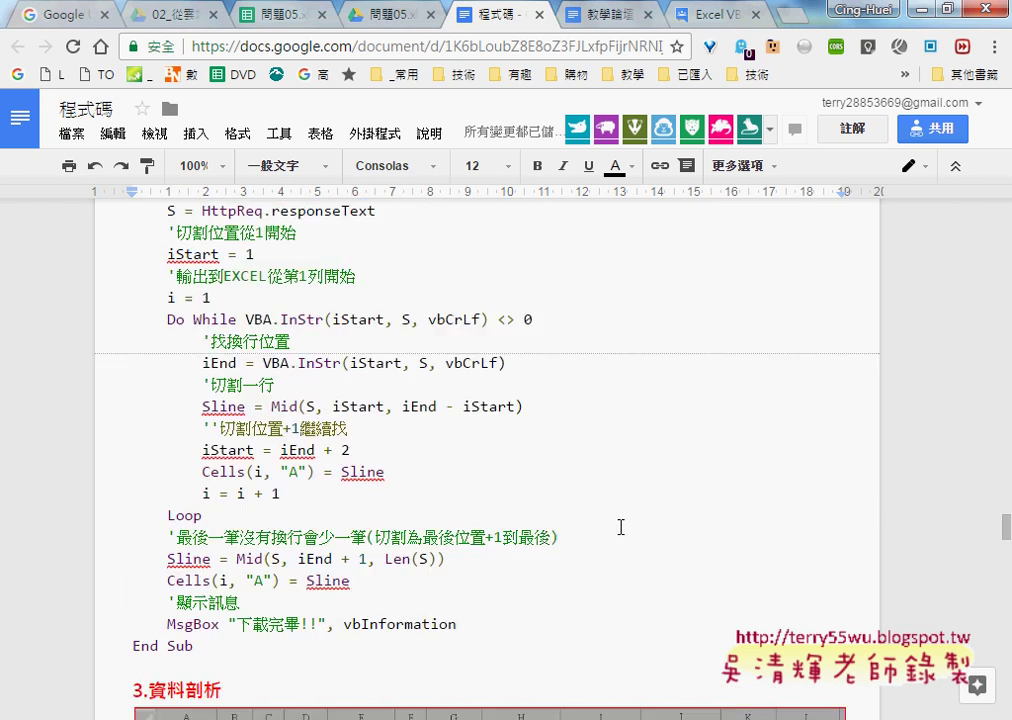
scroll(621, 525, "up", 15)
scroll(619, 527, "up", 2)
scroll(619, 527, "up", 4)
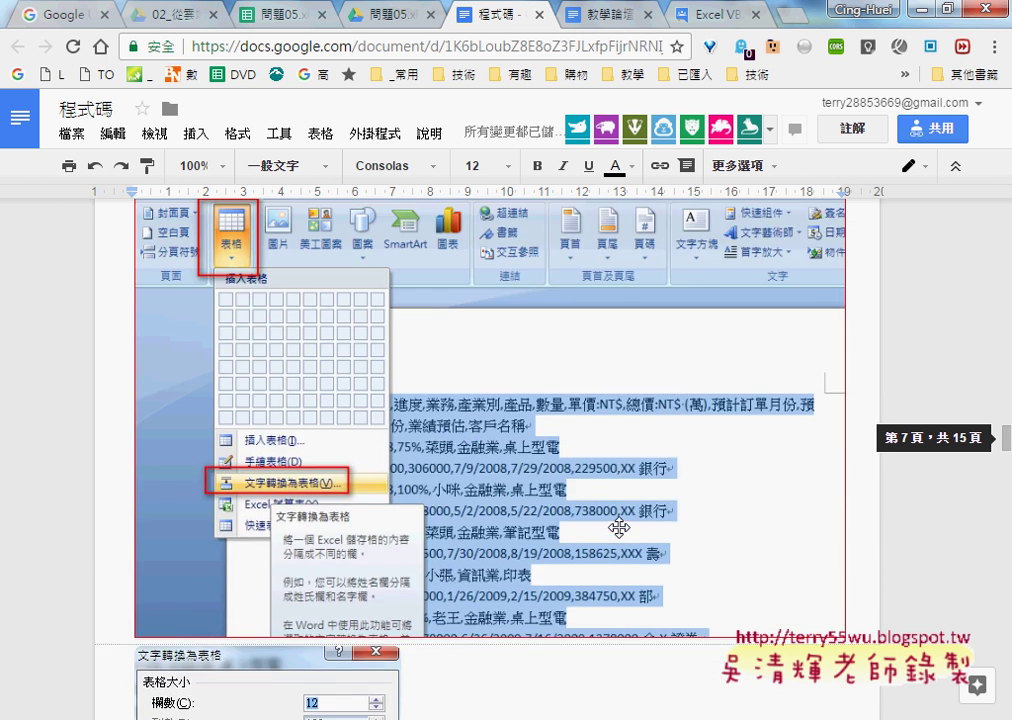
scroll(619, 527, "up", 2)
scroll(619, 527, "up", 3)
scroll(619, 527, "up", 1)
scroll(619, 527, "up", 2)
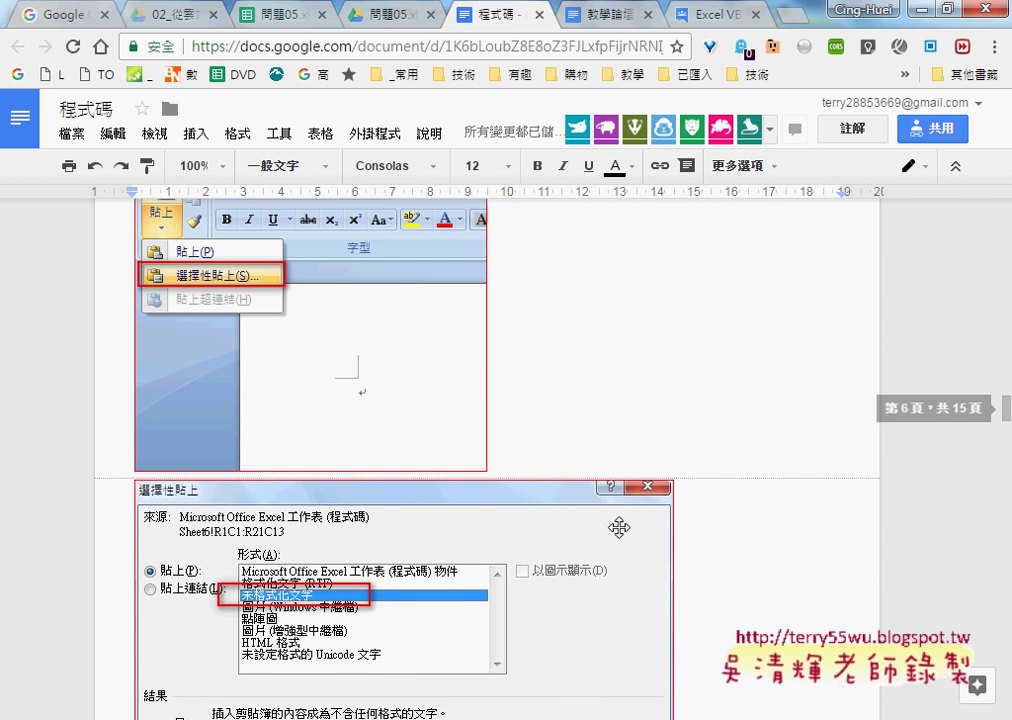
scroll(620, 527, "up", 2)
scroll(621, 528, "up", 1)
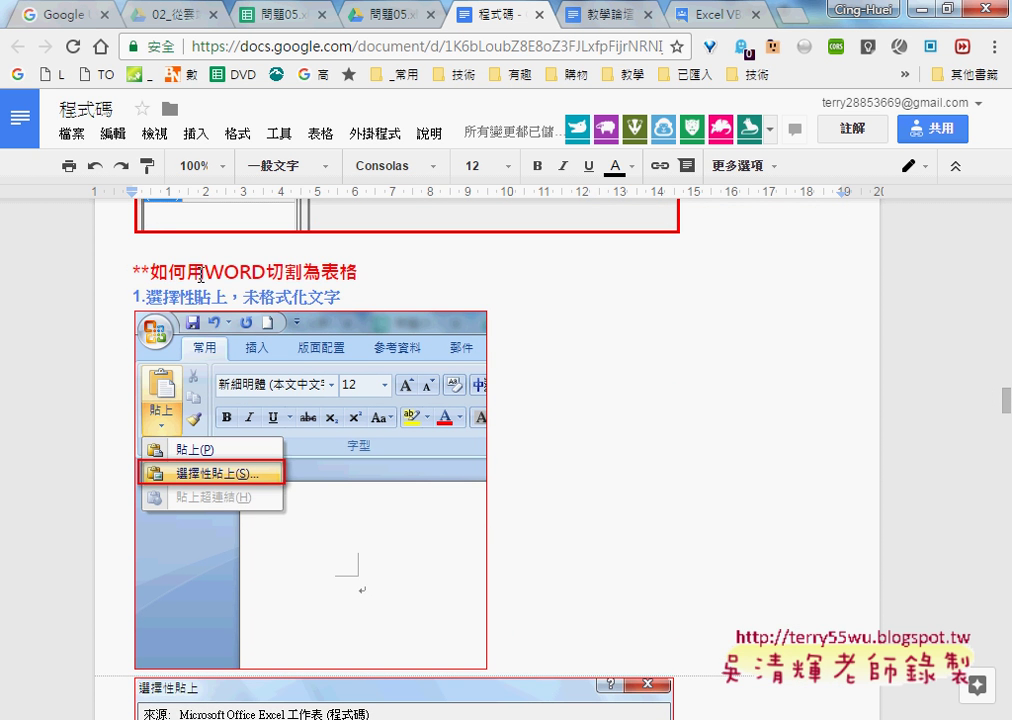
left_click_drag(205, 272, 356, 284)
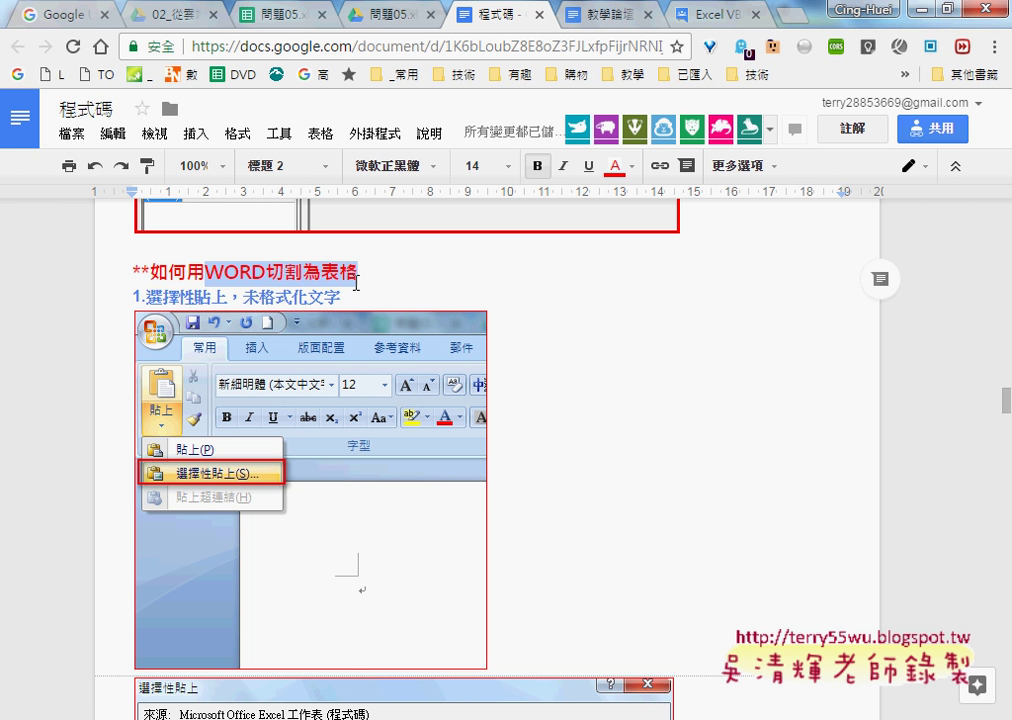
left_click_drag(356, 284, 366, 494)
Undo twice in Word's 文件2 to remove the converted table and pasted text.
left_click(538, 652)
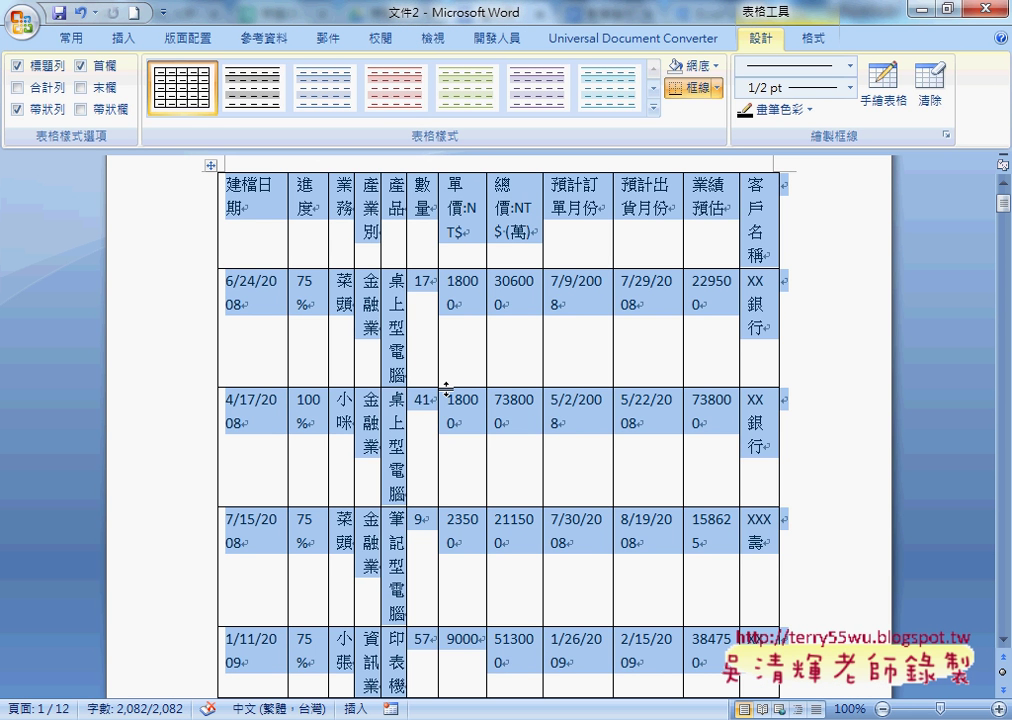
key("ctrl+z")
key("ctrl+z")
key("ctrl+z")
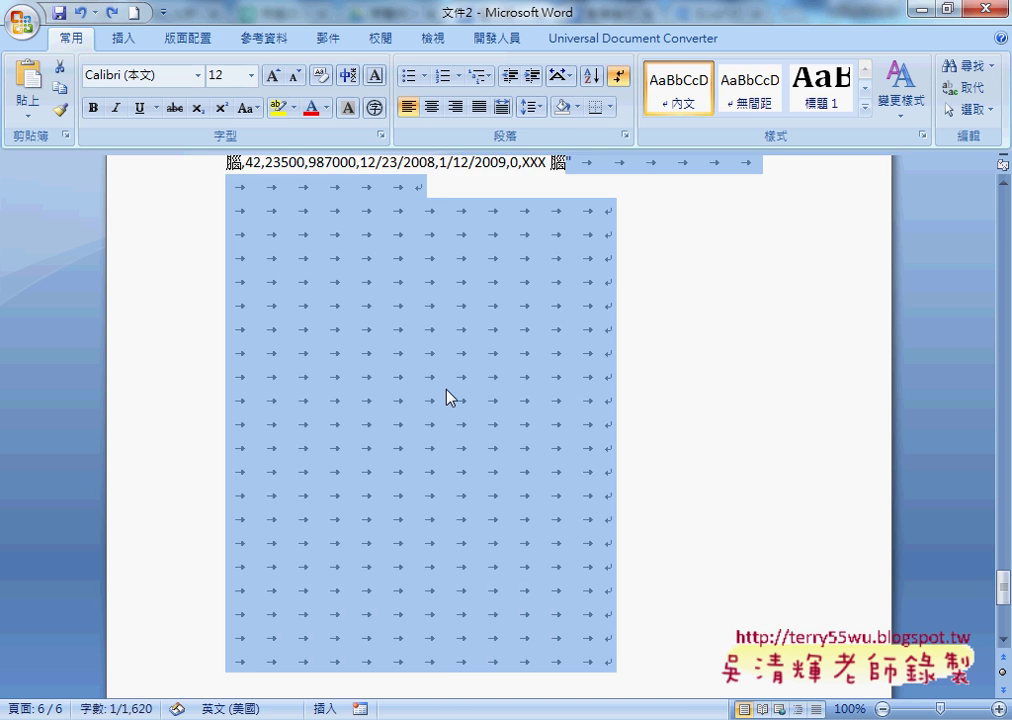
key("ctrl+z")
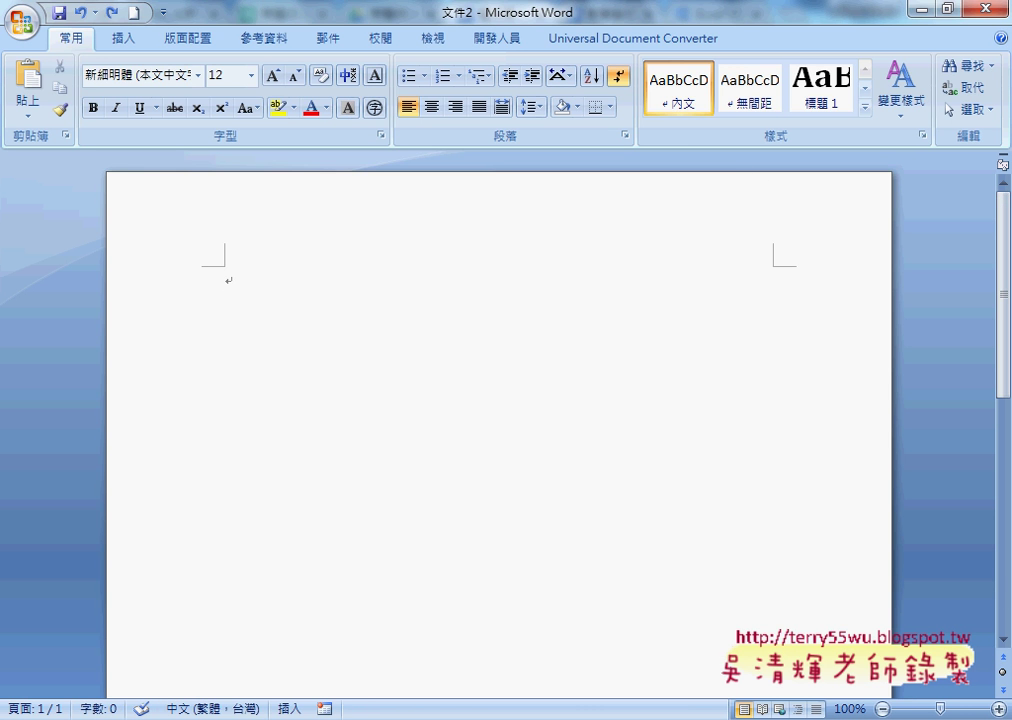
Copy the comma-separated rows A1:M21 from the Excel sheet.
mouse_move(484, 677)
left_click(395, 641)
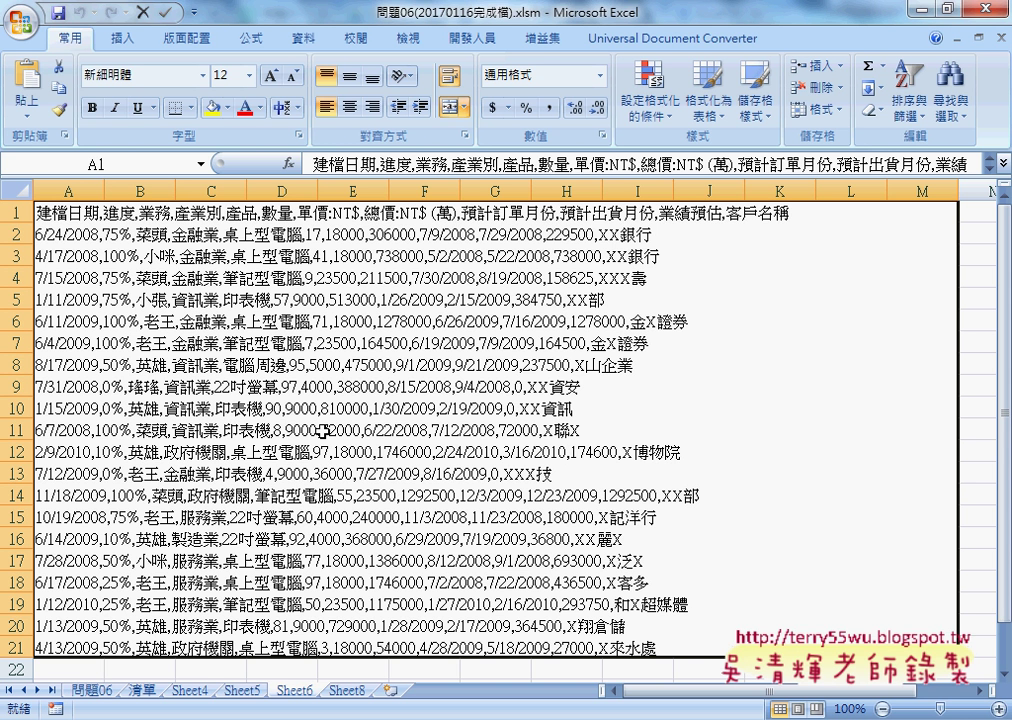
key("ctrl+c")
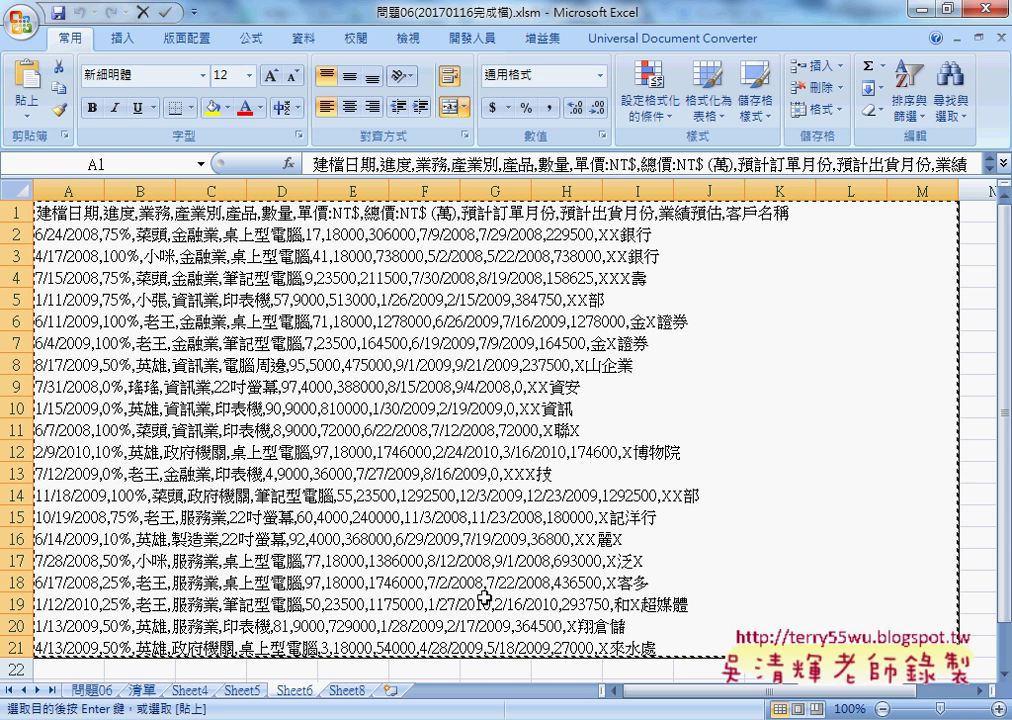
Paste the Excel rows into Word's blank document as Unformatted Text via Paste Special.
left_click(556, 655)
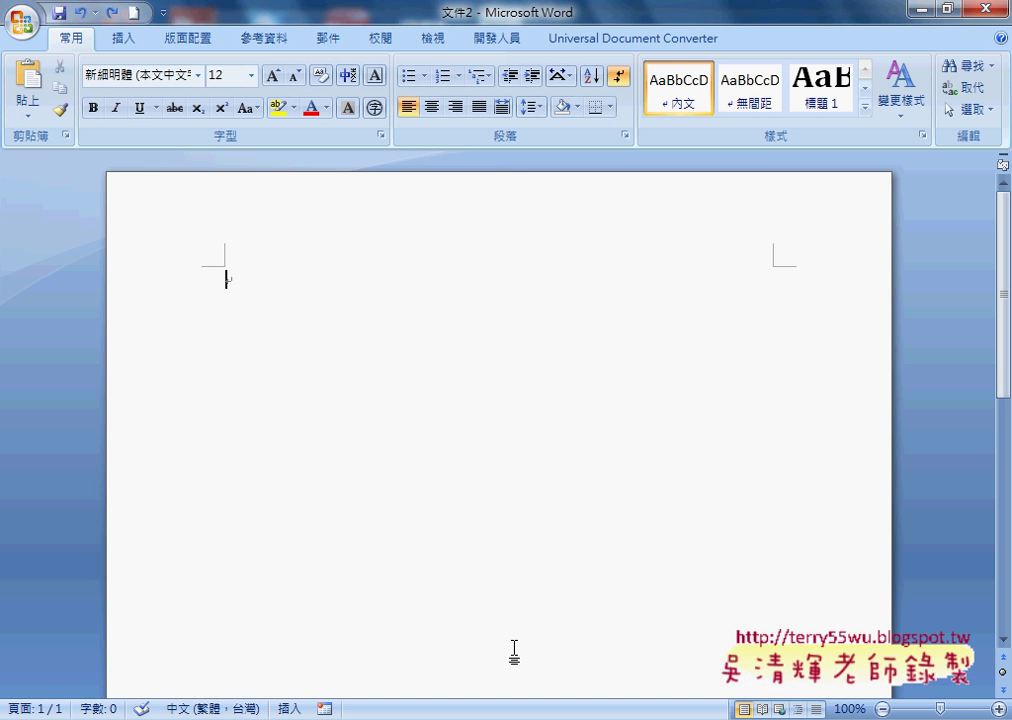
left_click(30, 108)
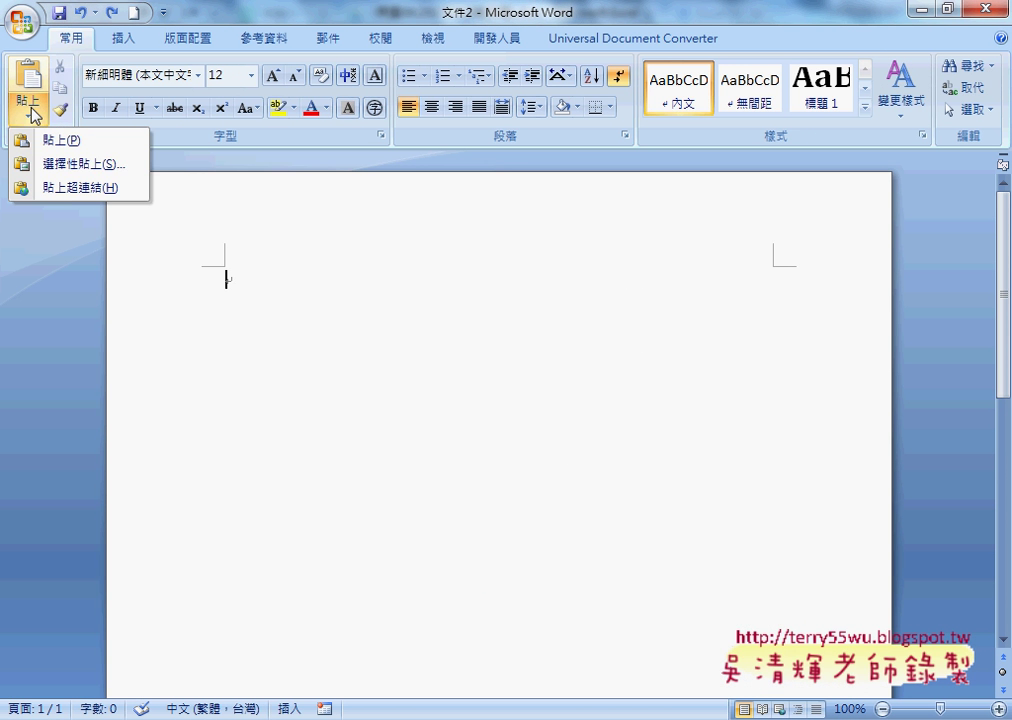
left_click(70, 166)
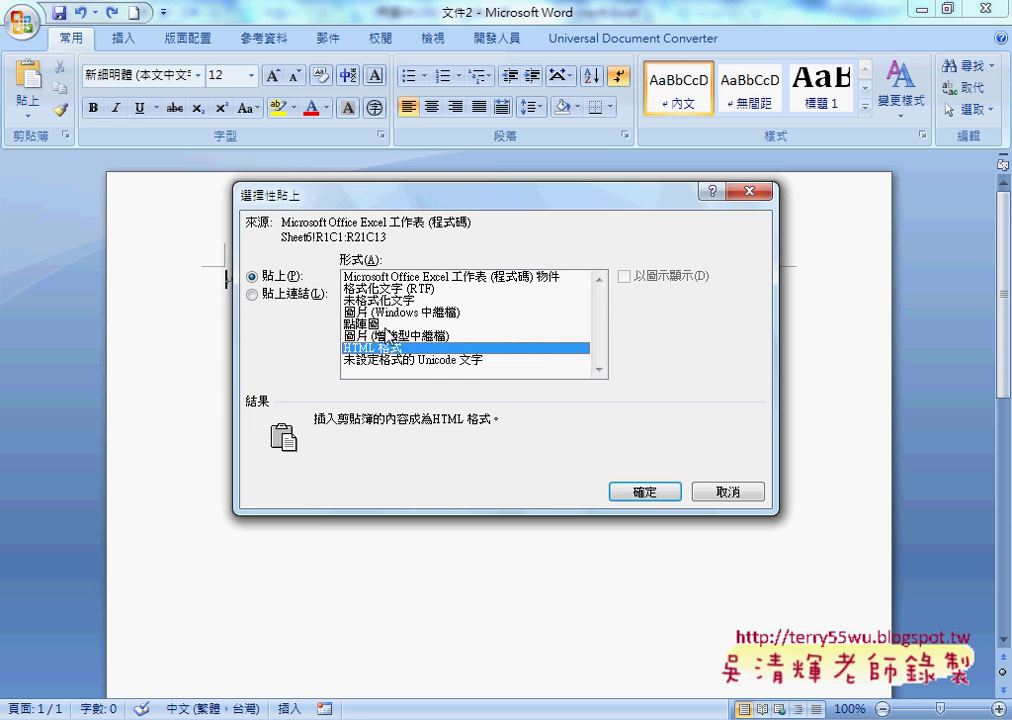
left_click(386, 301)
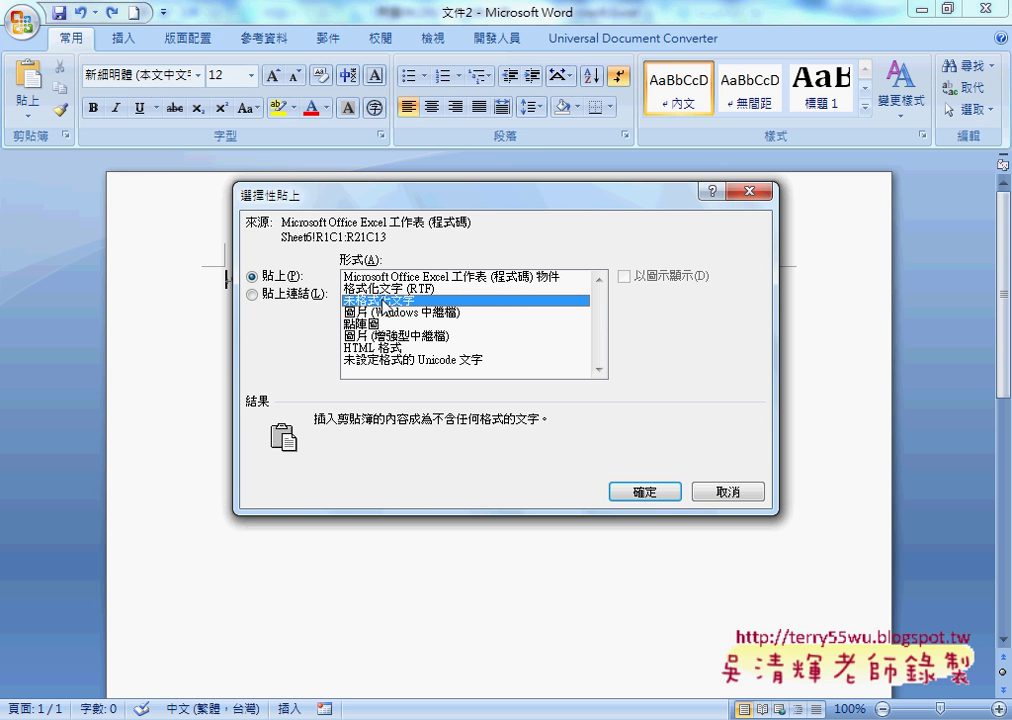
left_click(652, 496)
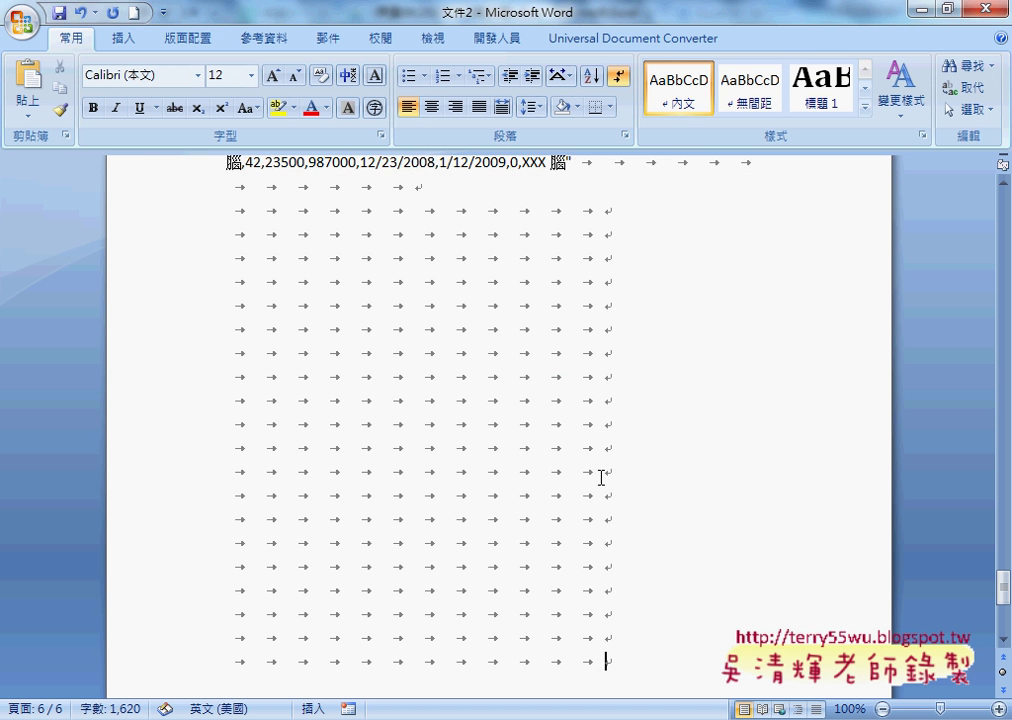
Delete the trailing blank tab lines and both stray quote marks, then select all text.
mouse_move(569, 162)
left_mouse_down()
mouse_move(593, 215)
mouse_move(614, 686)
left_mouse_up()
key("Delete")
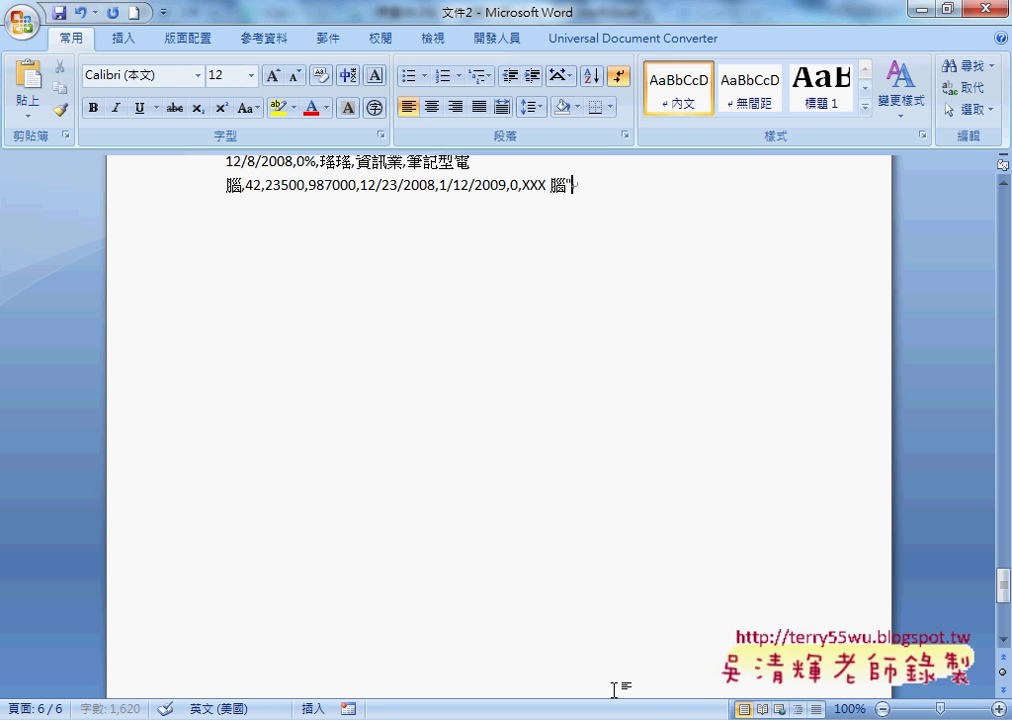
double_click(585, 186)
key("Delete")
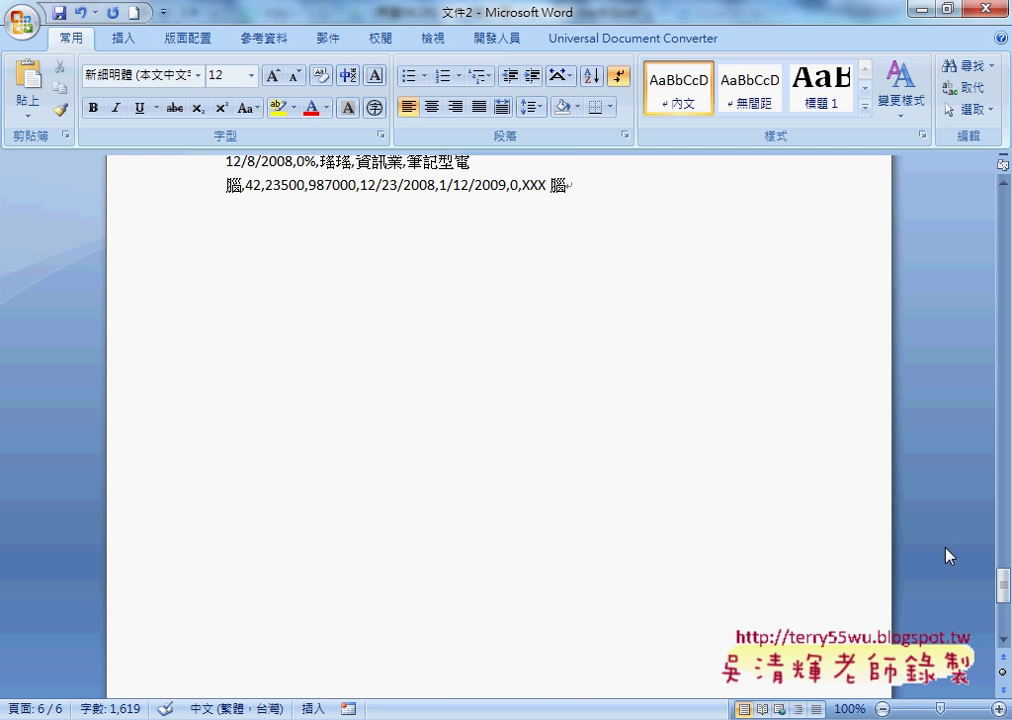
left_click_drag(1005, 597, 1005, 212)
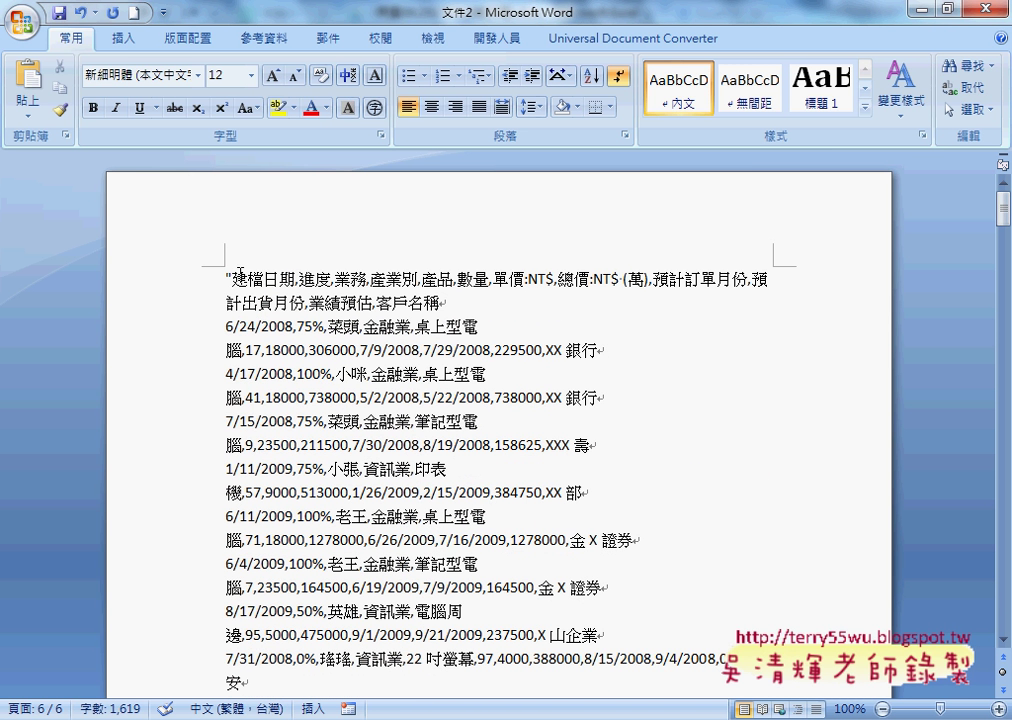
key("Delete")
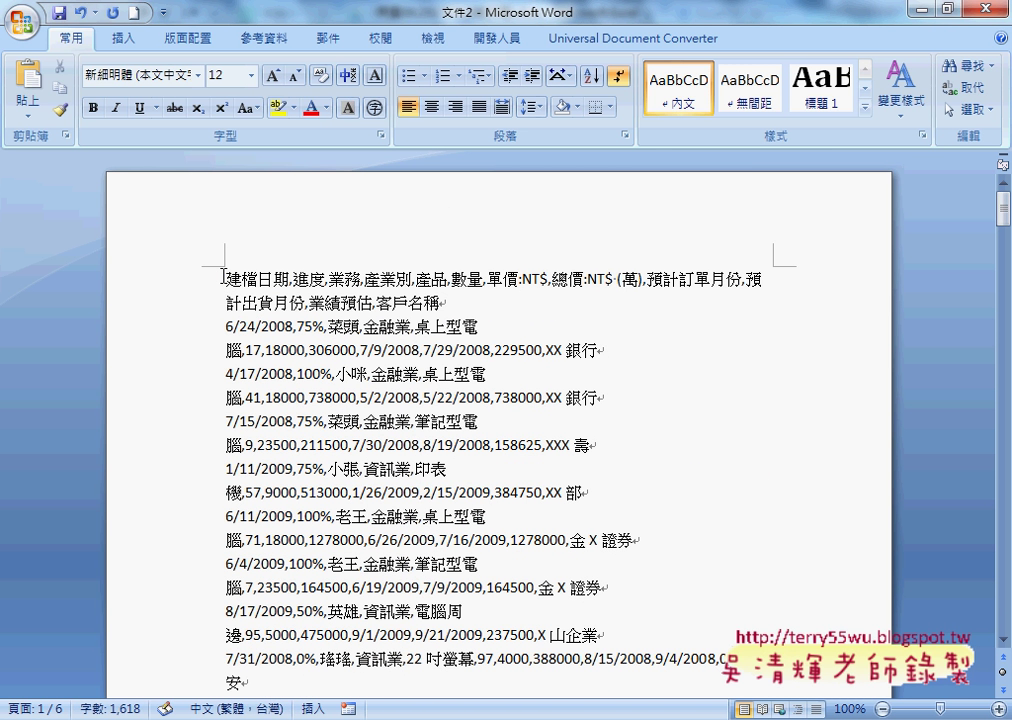
key("ctrl+a")
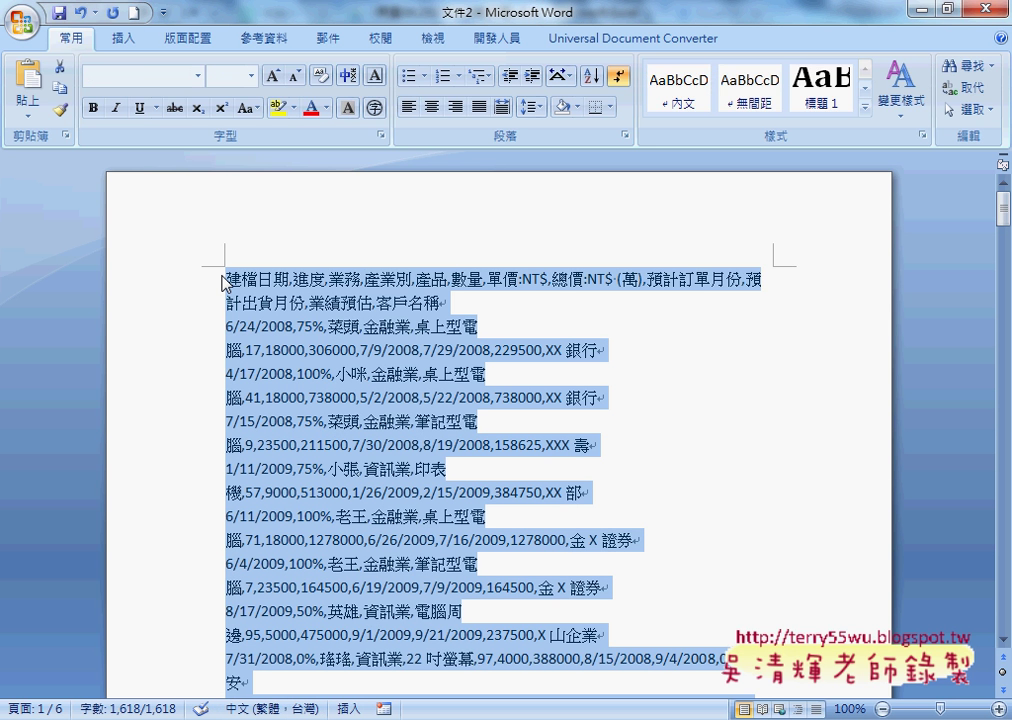
Convert the text to a 12-column table separated at commas and go back to Excel.
left_click(125, 38)
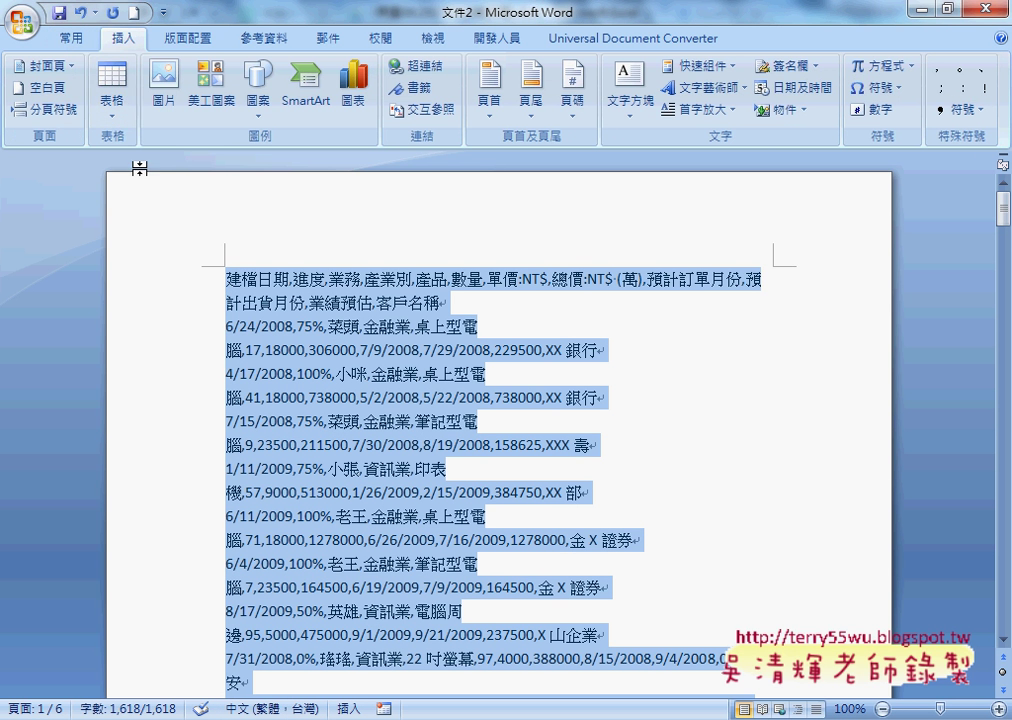
left_click(113, 108)
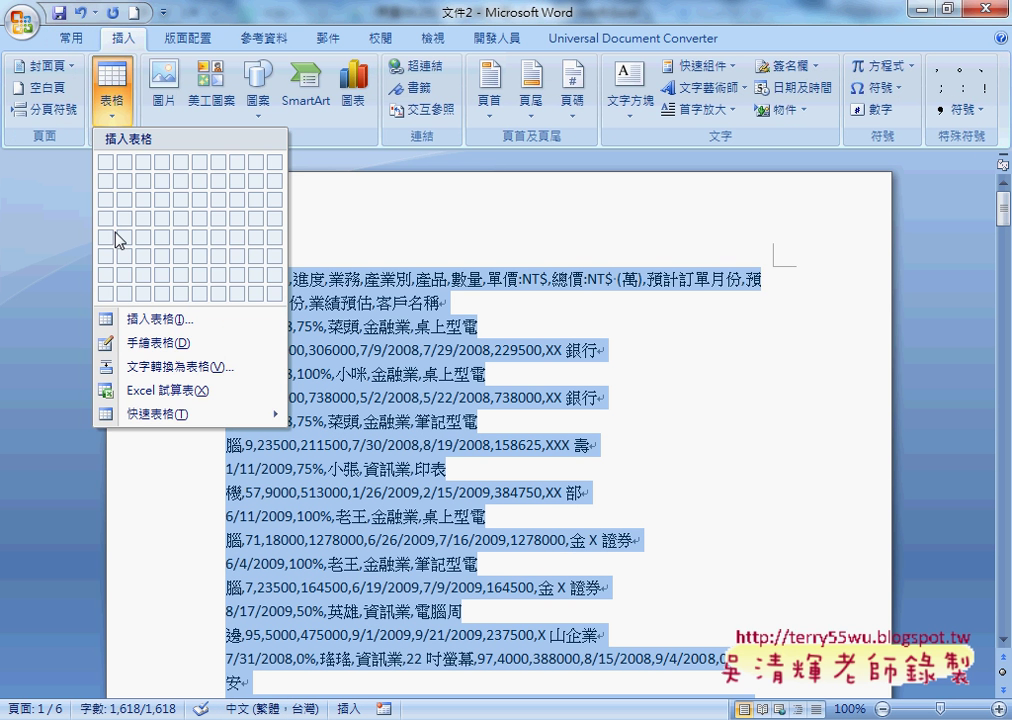
left_click(156, 368)
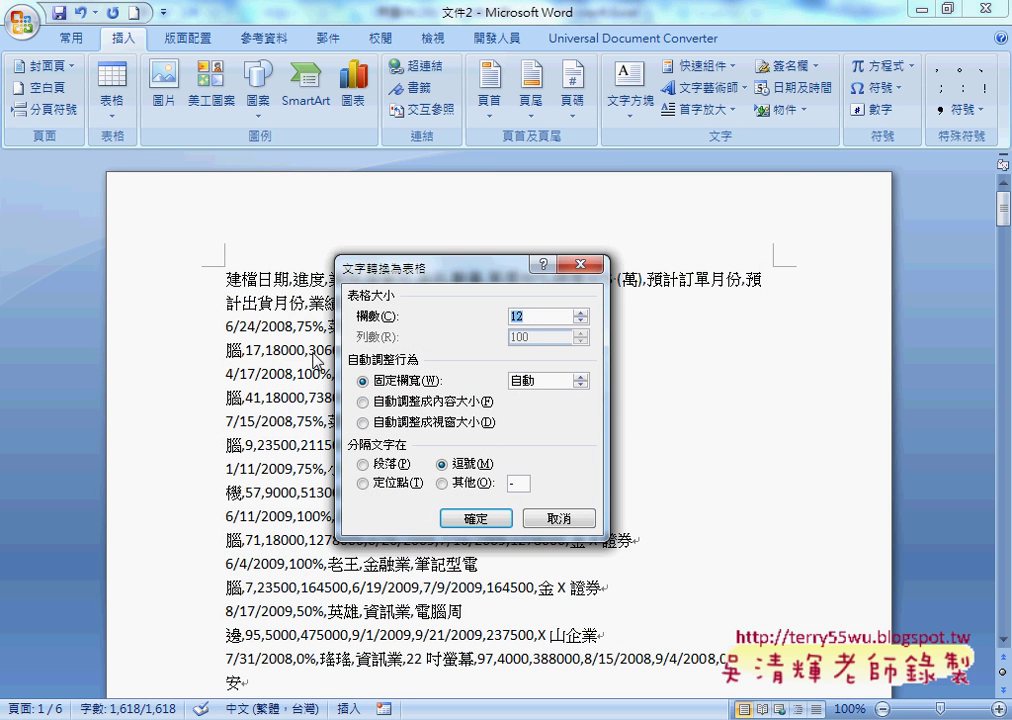
left_click(472, 517)
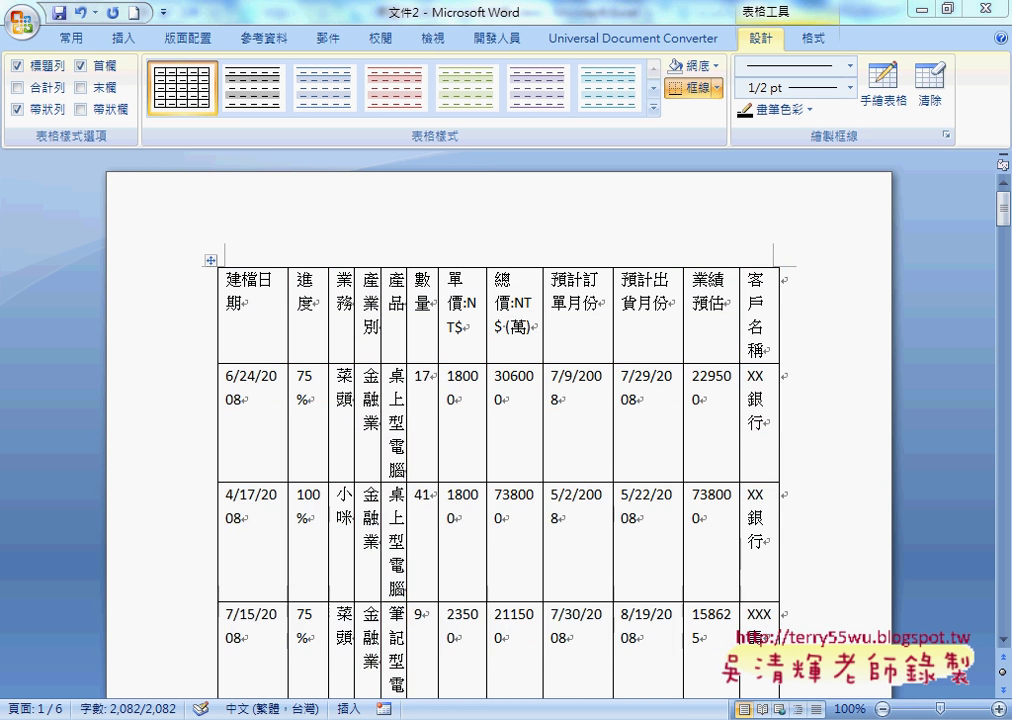
left_click(373, 680)
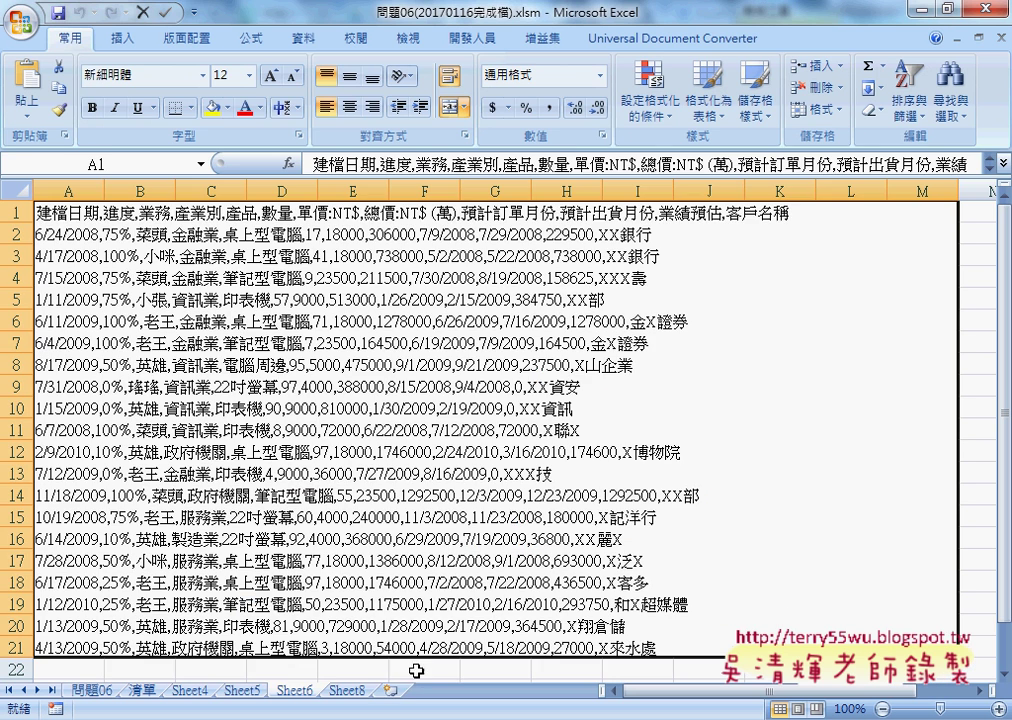
On a new sheet, paste the data into A1 as 文字 (Text) and AutoFit all column widths.
left_click(391, 690)
right_click(77, 217)
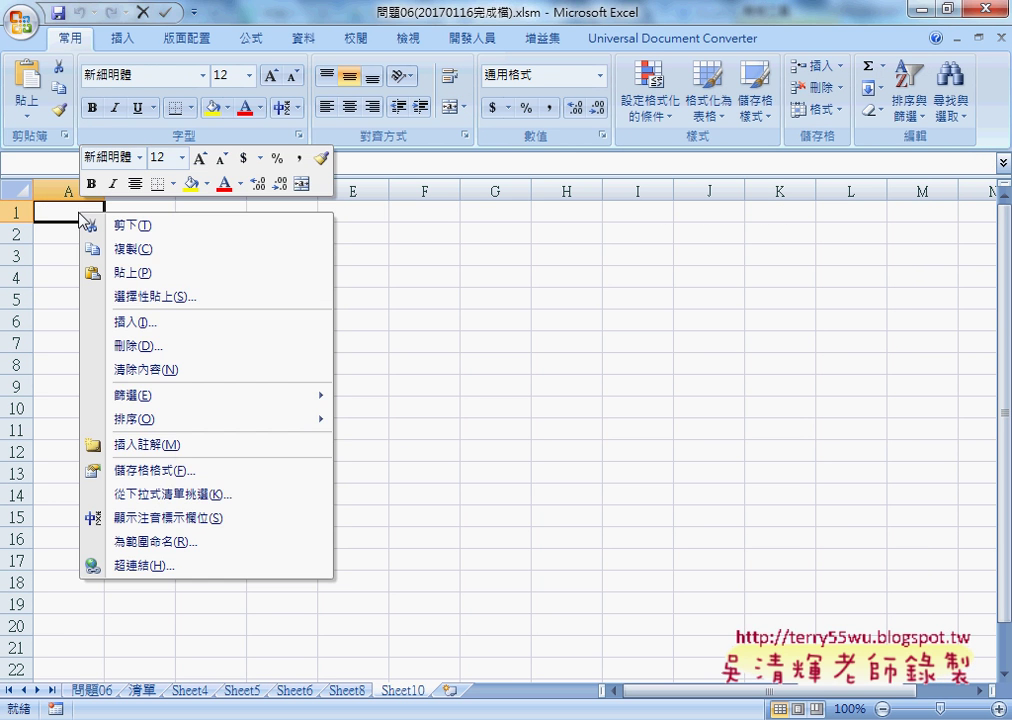
left_click(138, 296)
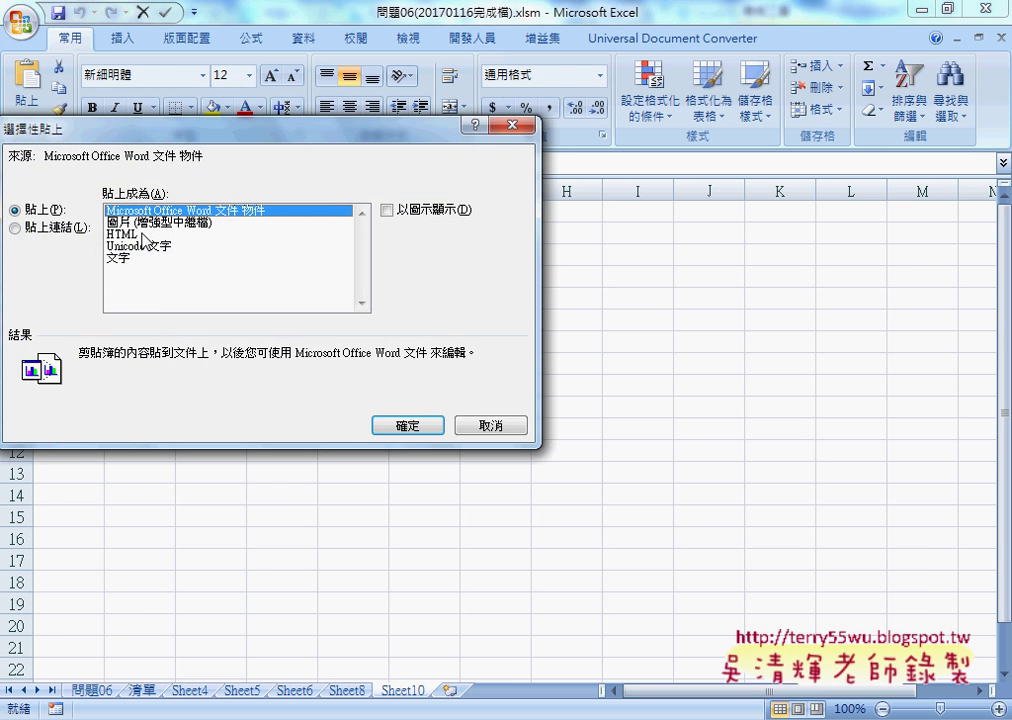
left_click(126, 259)
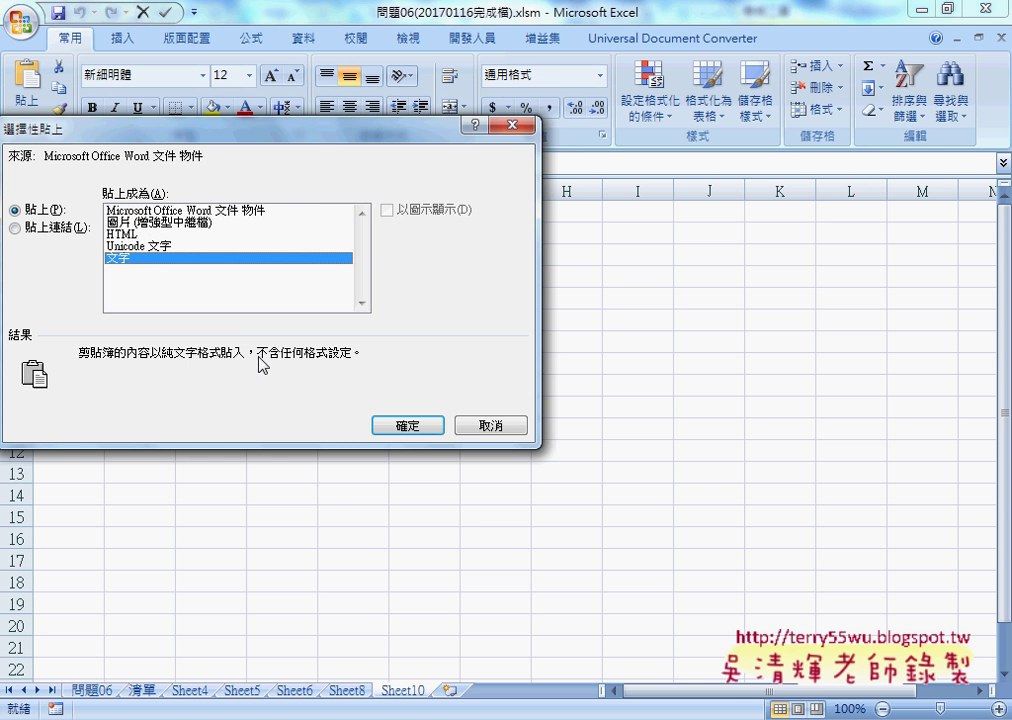
left_click(402, 425)
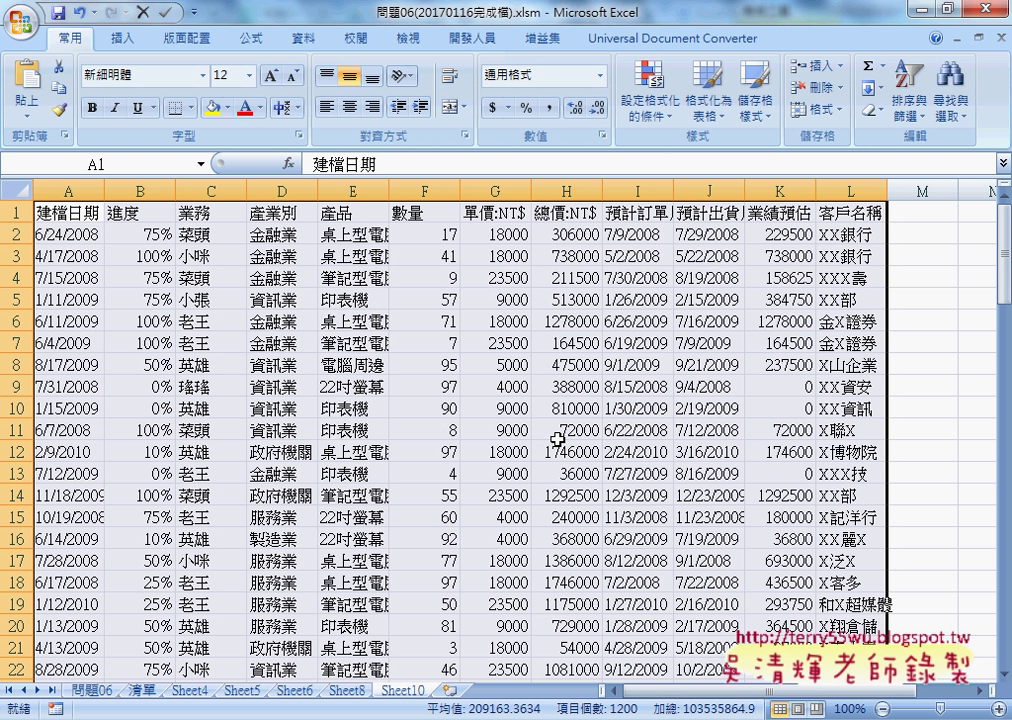
left_click(812, 109)
left_click(858, 233)
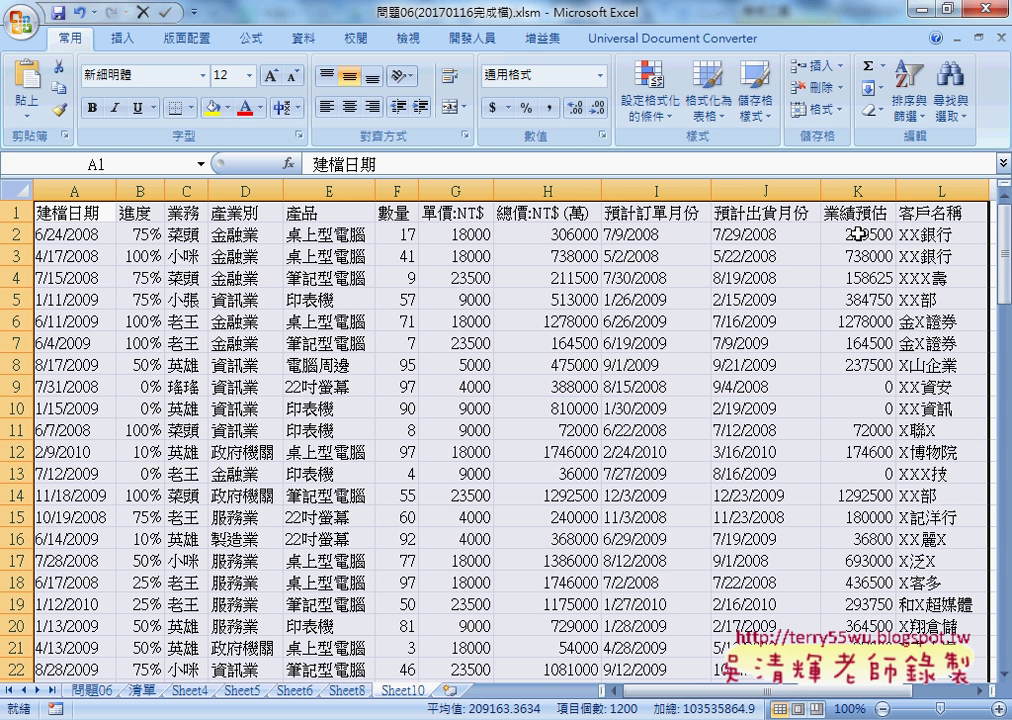
Add a new blank worksheet, then view Sheet8's full unsplit CSV text in cell A1.
left_click(455, 694)
left_click(352, 691)
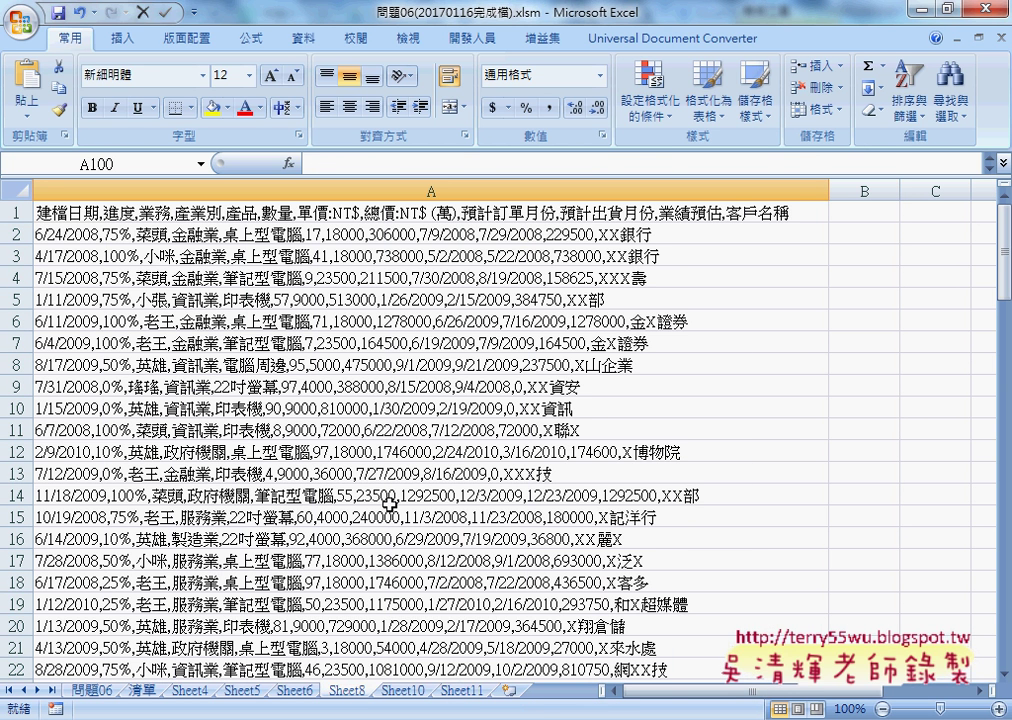
left_click(400, 212)
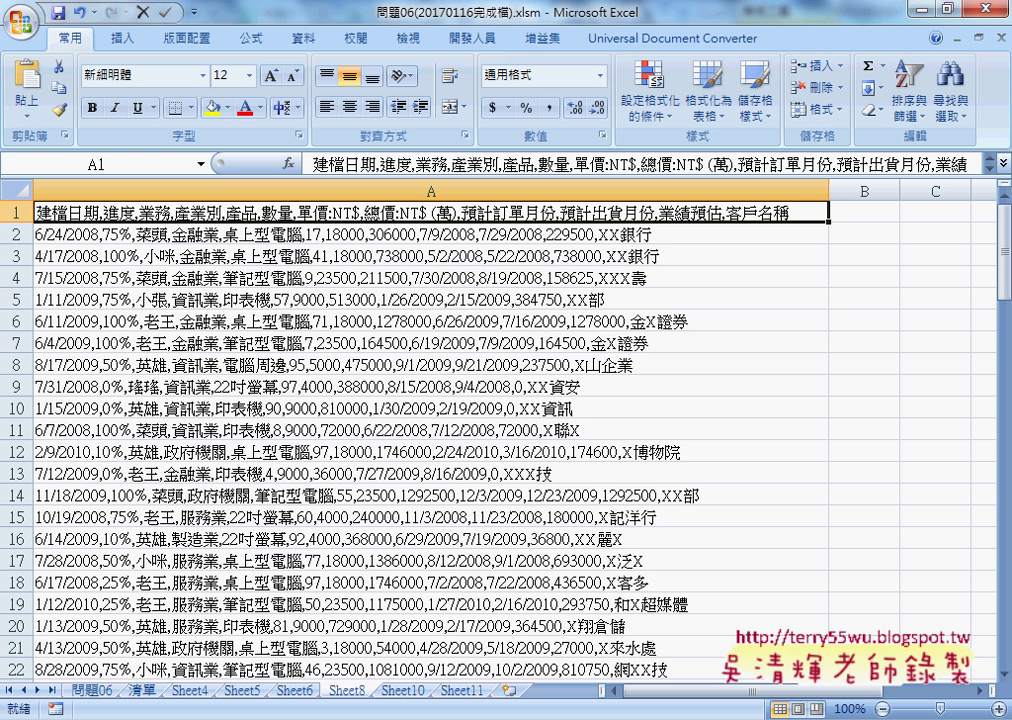
Add blank Sheet12 and bring up the XMLHTTP_下載到A欄 macro in the VBA editor.
left_click(510, 690)
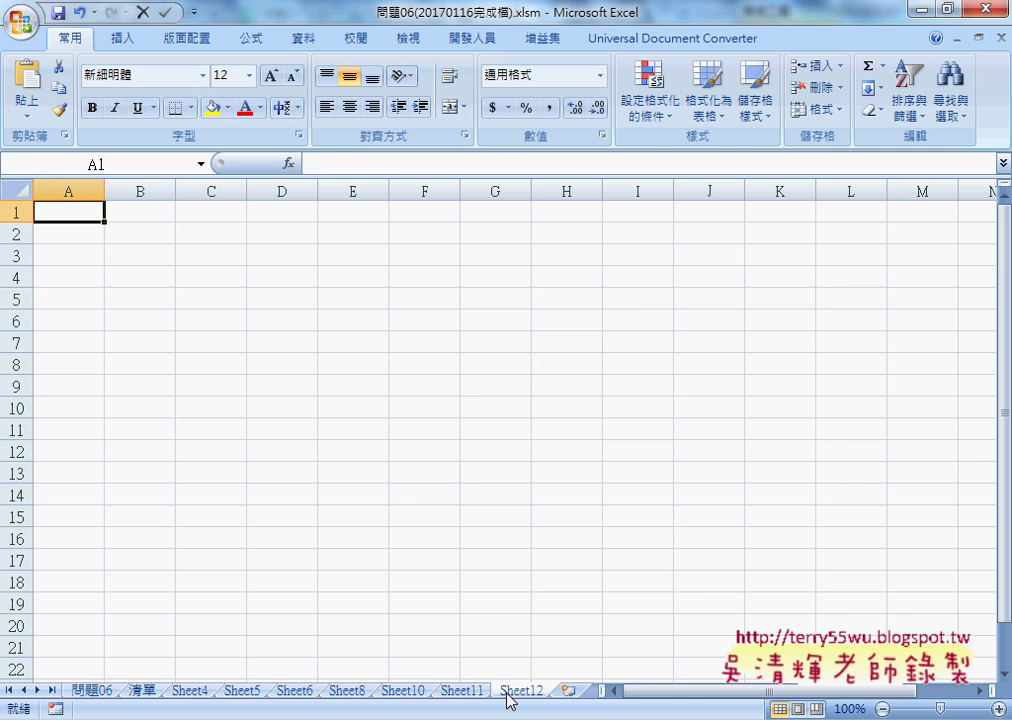
left_click(524, 639)
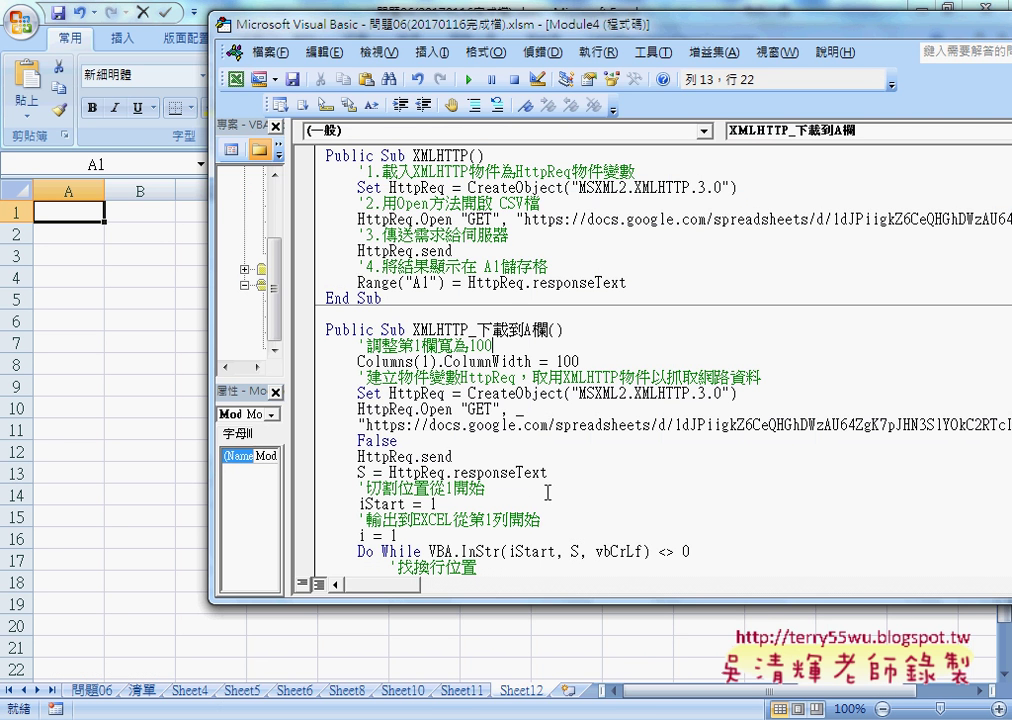
scroll(560, 375, "down", 3)
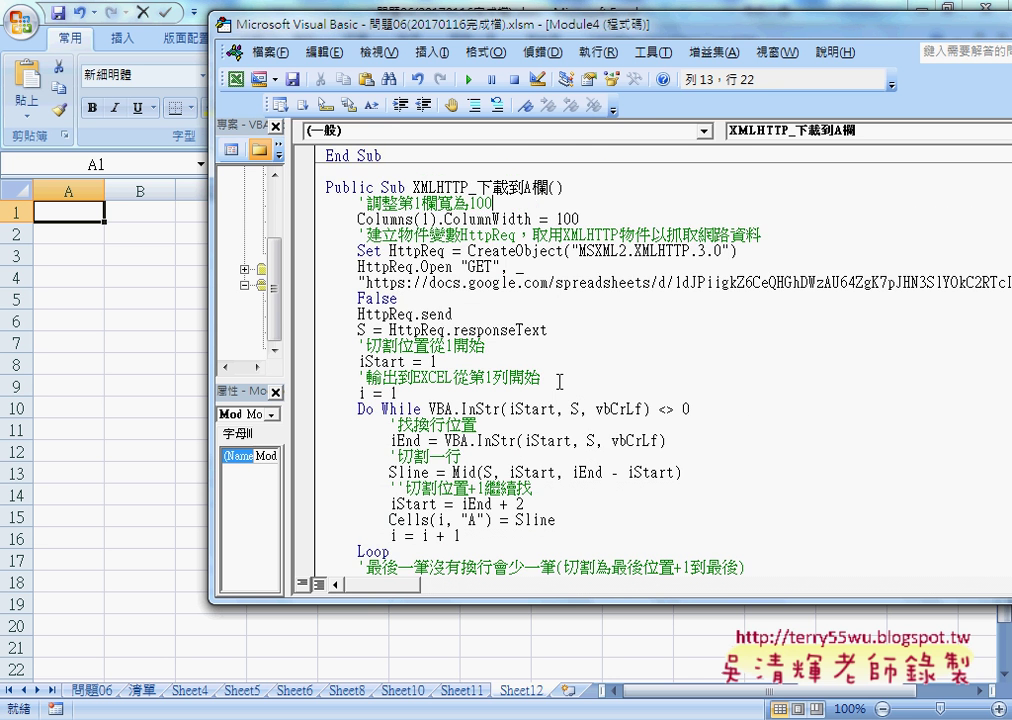
scroll(560, 381, "down", 1)
scroll(559, 383, "down", 1)
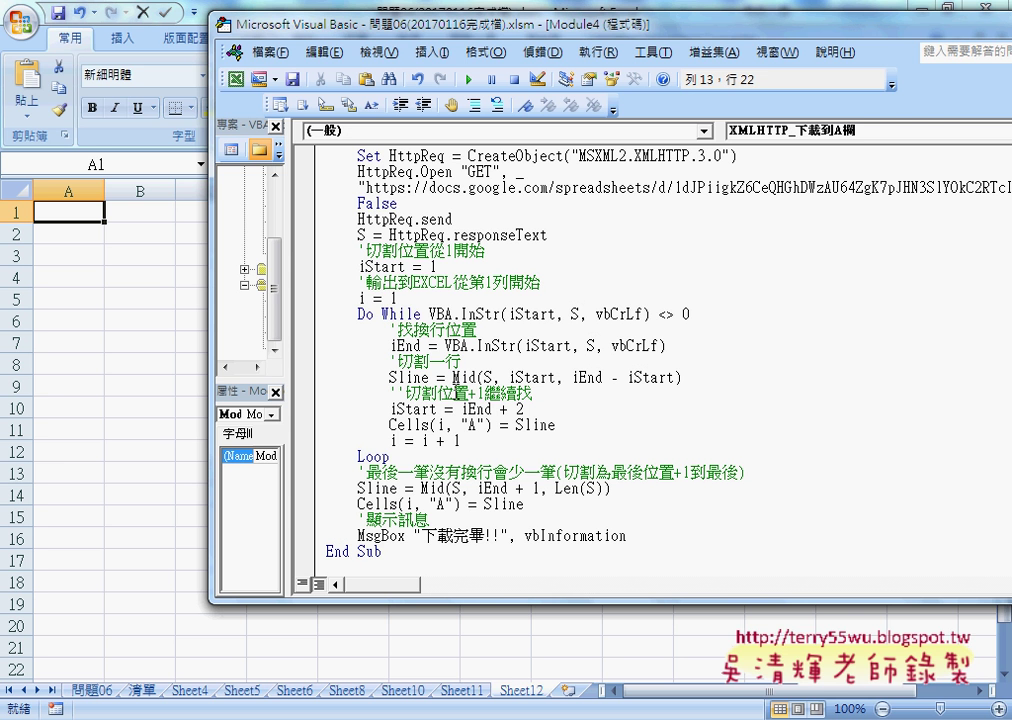
Highlight the Do While condition's parts: InStr, iStart, S, vbCrLf and the <> 0 comparison.
left_click_drag(358, 314, 421, 314)
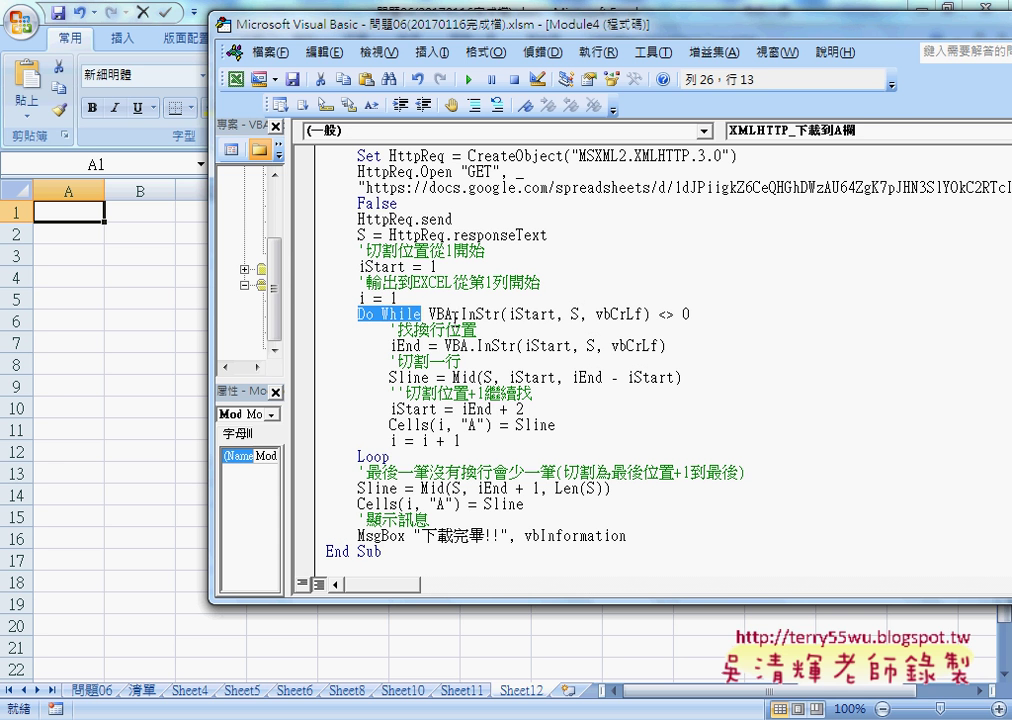
left_click_drag(461, 314, 500, 314)
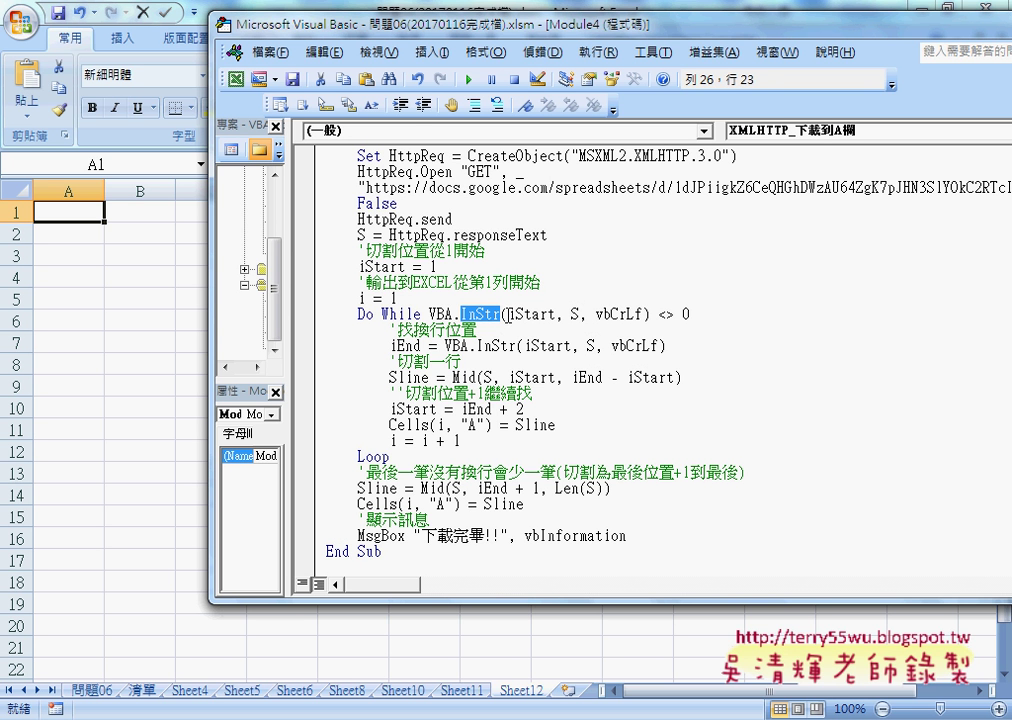
left_click(531, 316)
left_click_drag(509, 316, 557, 316)
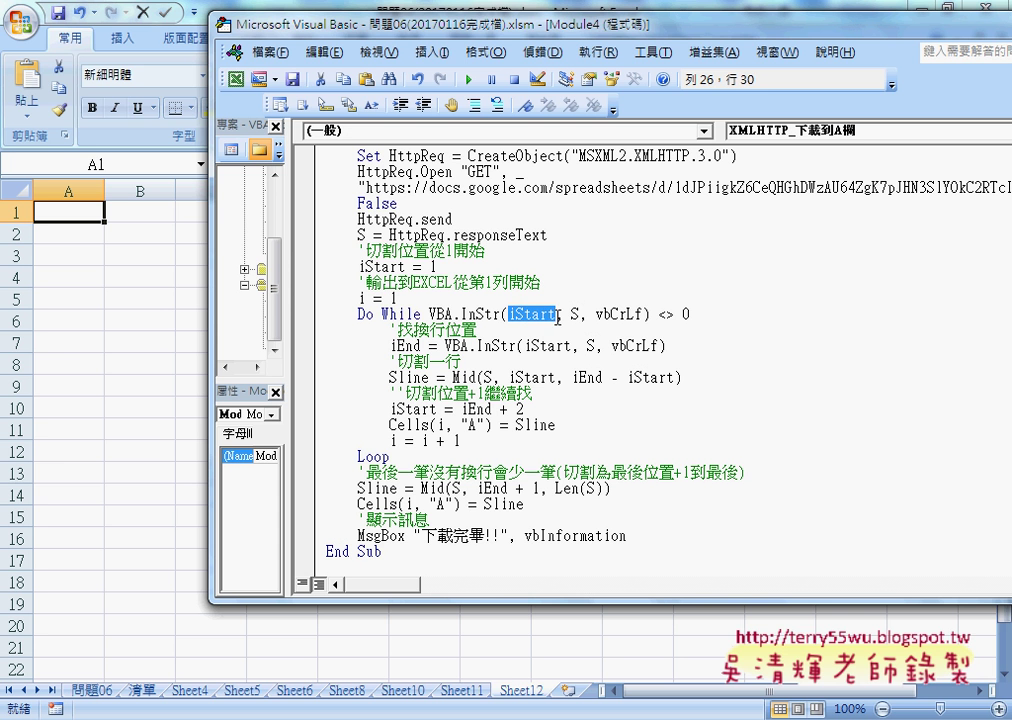
left_click_drag(437, 266, 358, 266)
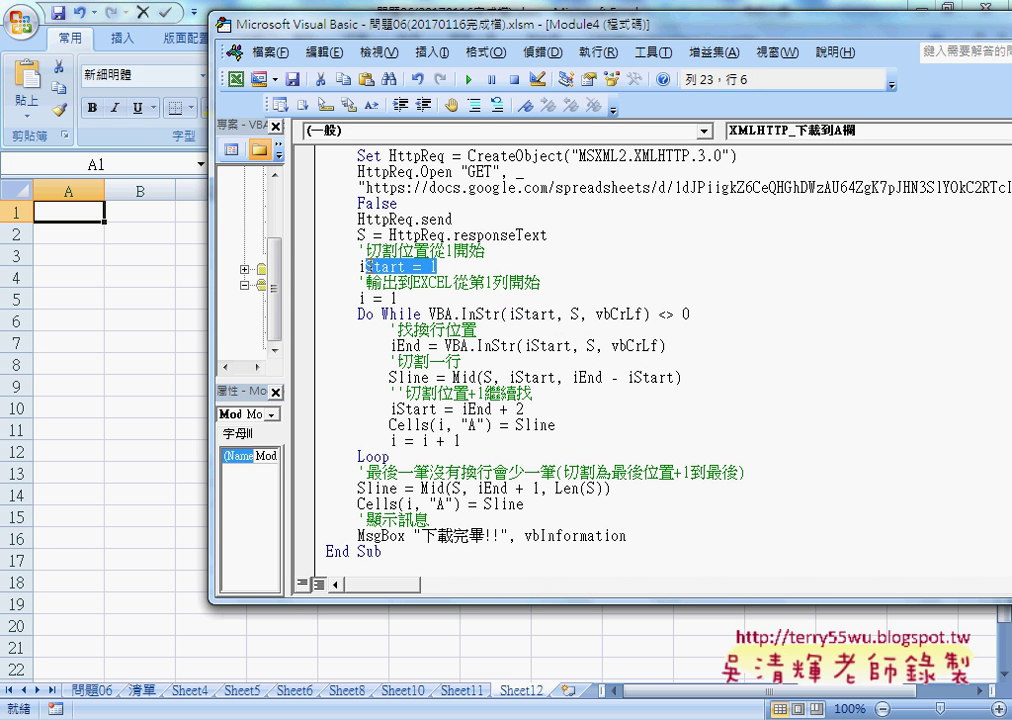
double_click(571, 316)
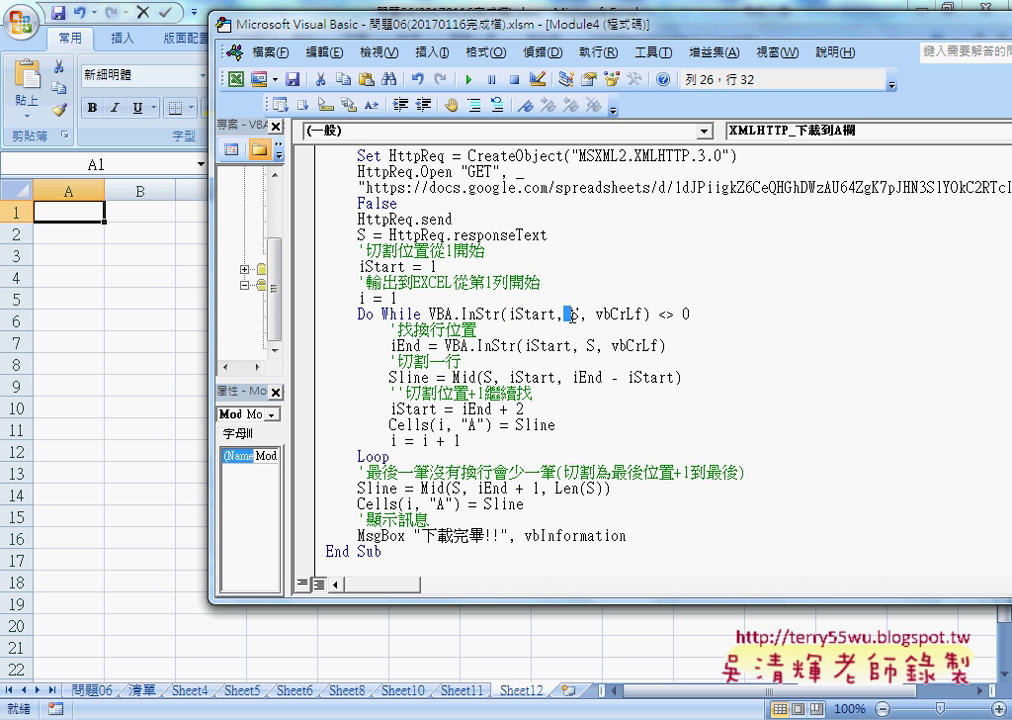
left_click_drag(548, 236, 383, 238)
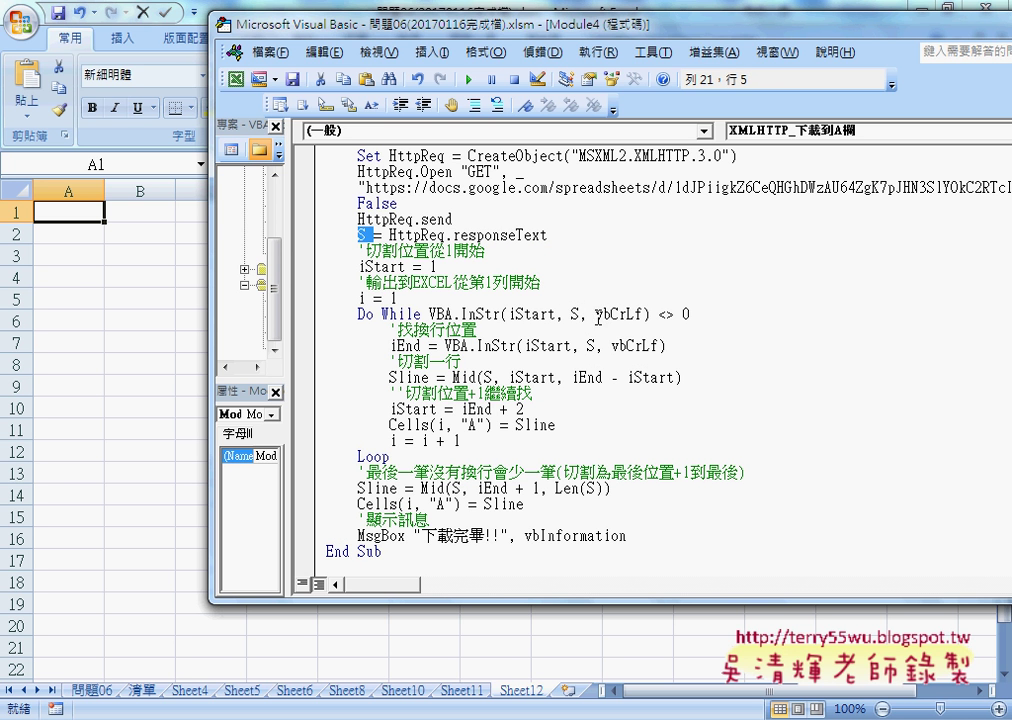
left_click_drag(596, 316, 646, 316)
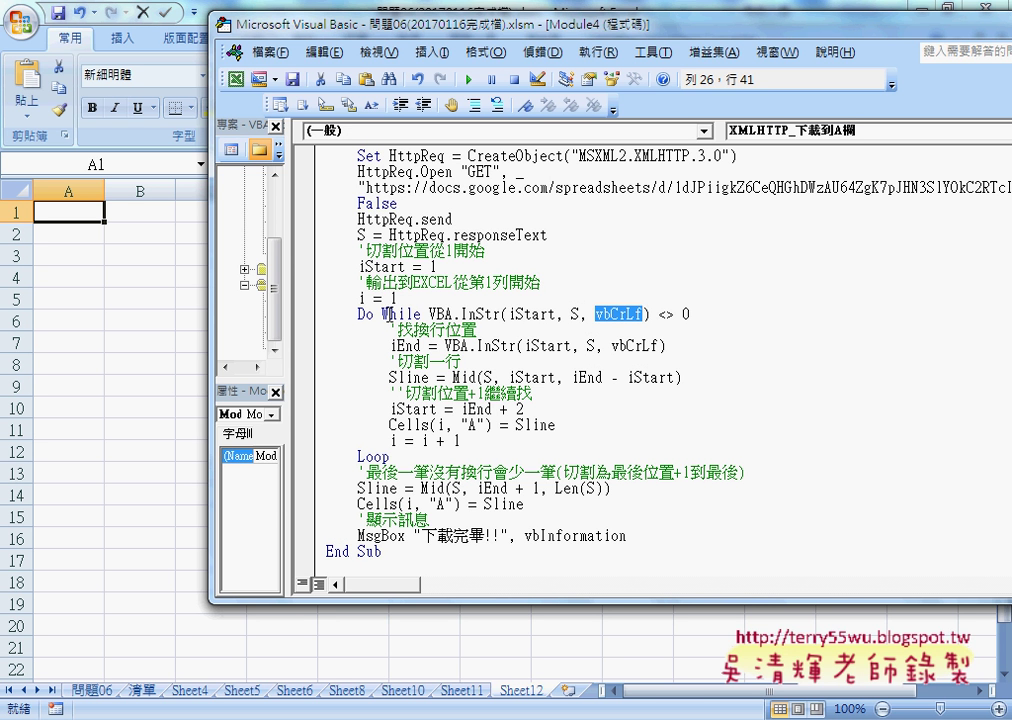
left_click_drag(429, 316, 697, 318)
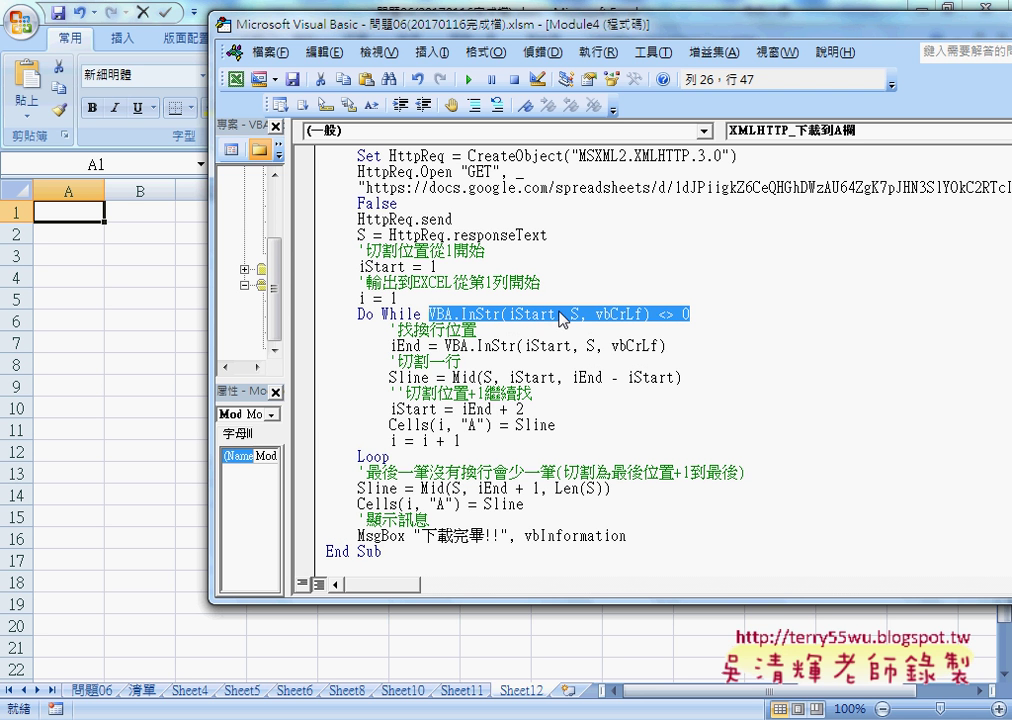
left_click_drag(690, 316, 658, 316)
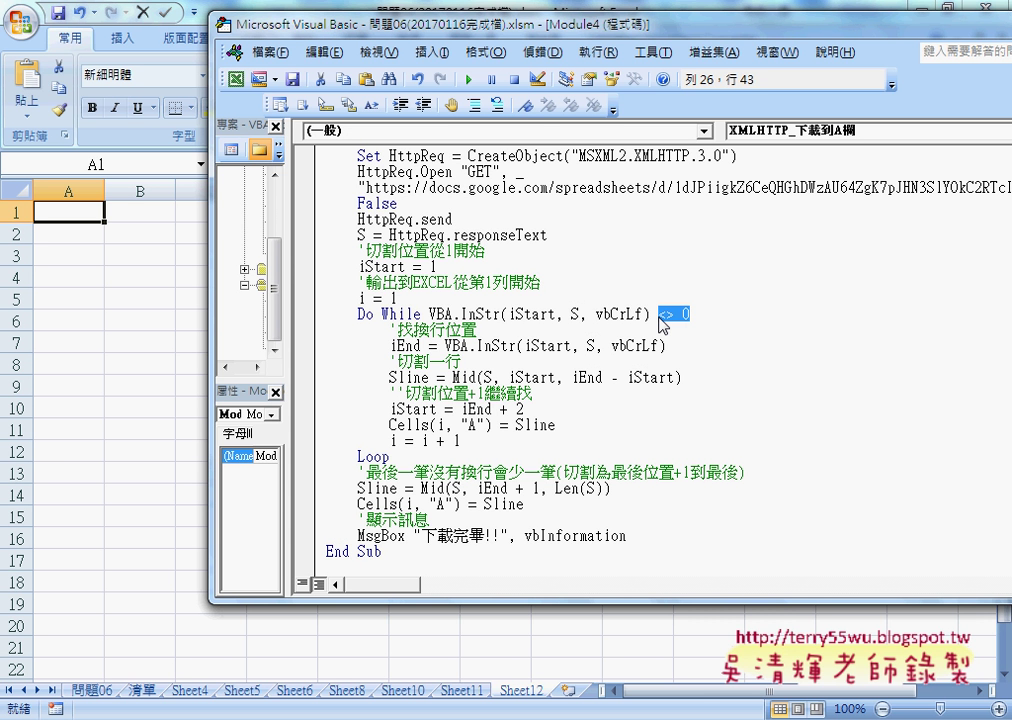
Highlight iEnd, the Sline = Mid(S, iStart, iEnd - iStart) extraction and iEnd + 2.
left_click(525, 409)
left_click_drag(525, 409, 462, 409)
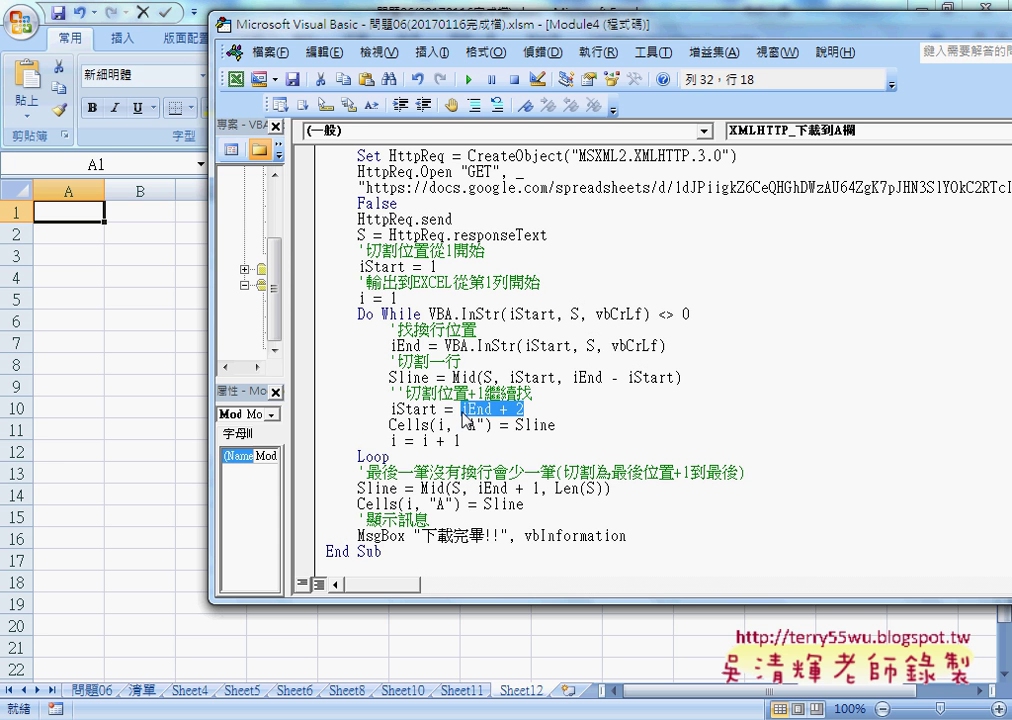
left_click_drag(665, 346, 390, 346)
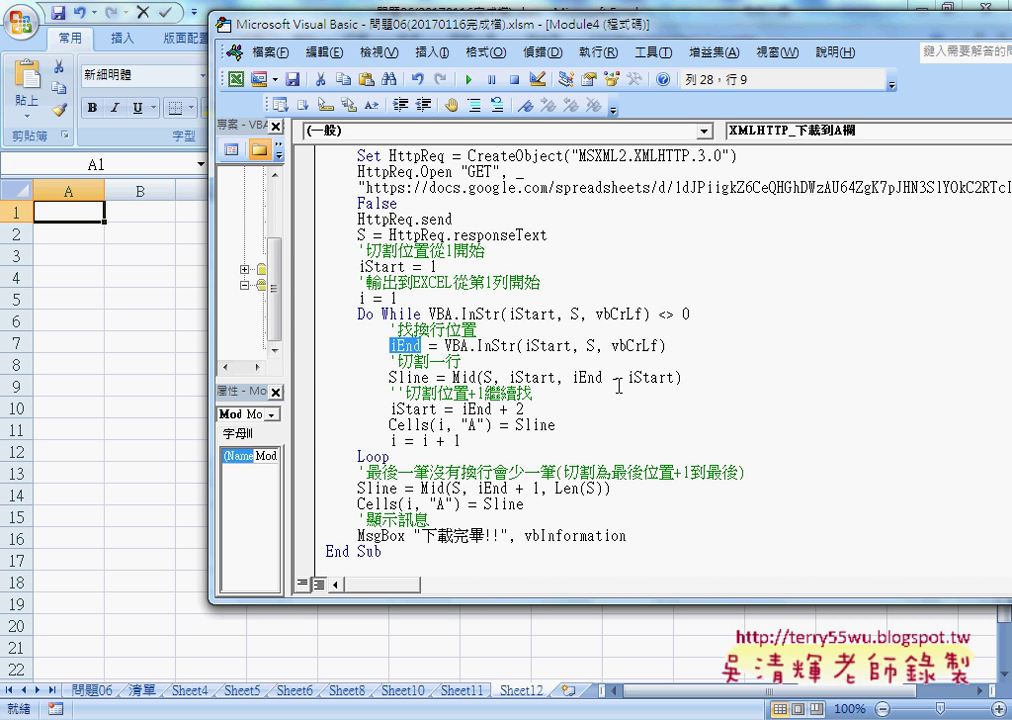
left_click_drag(683, 377, 389, 378)
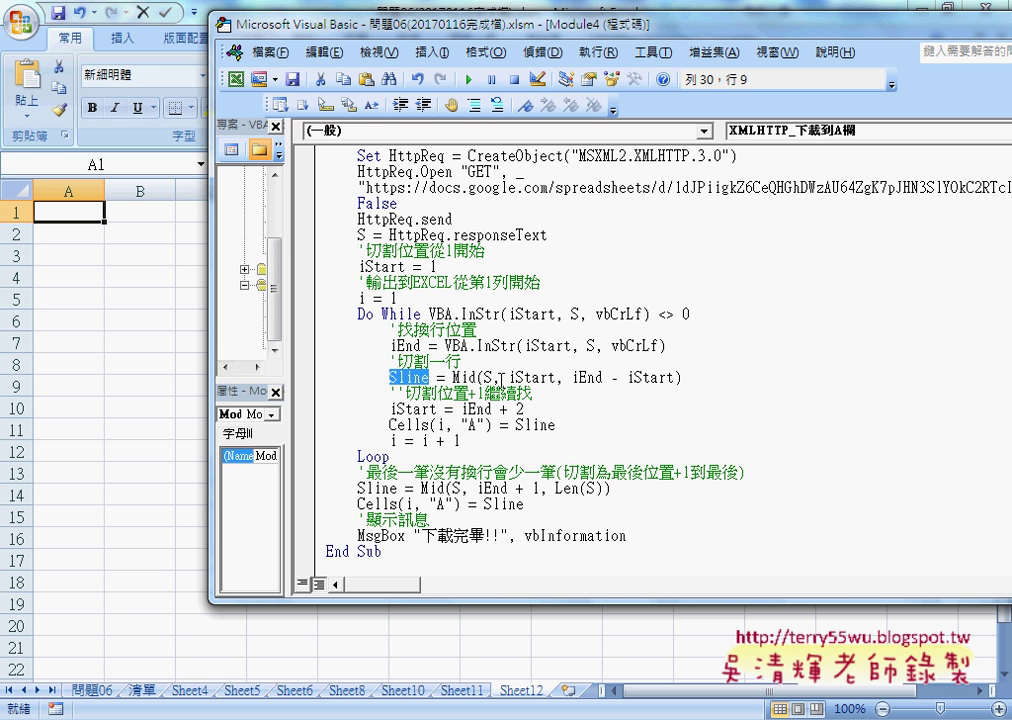
left_click_drag(492, 377, 476, 377)
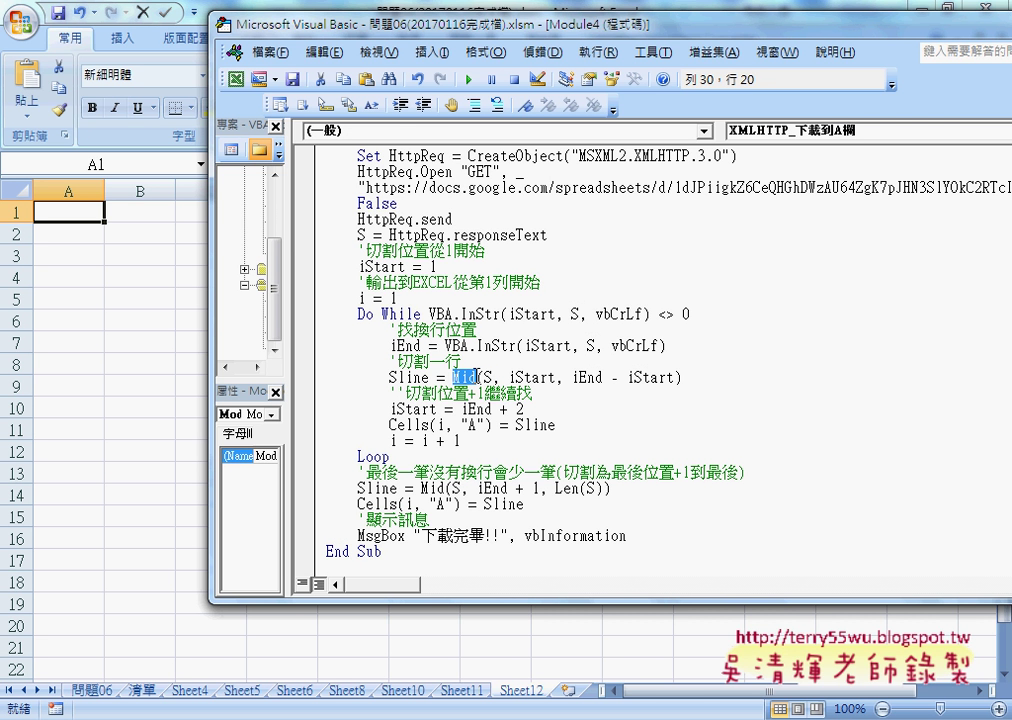
left_click_drag(483, 377, 557, 377)
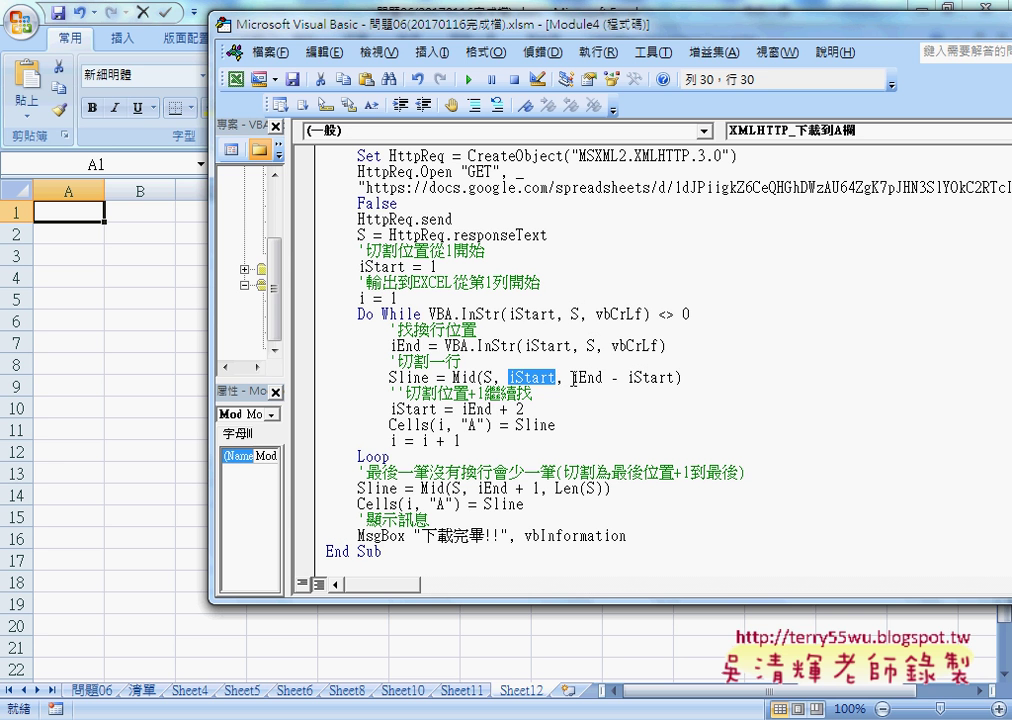
left_click_drag(573, 378, 676, 378)
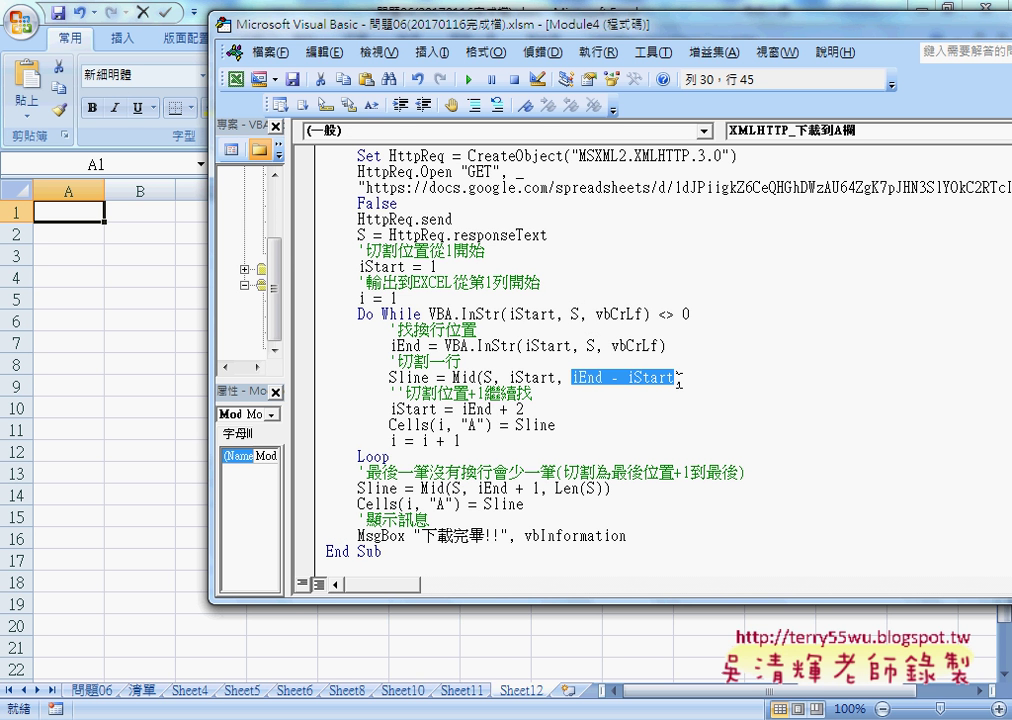
left_click_drag(524, 409, 460, 409)
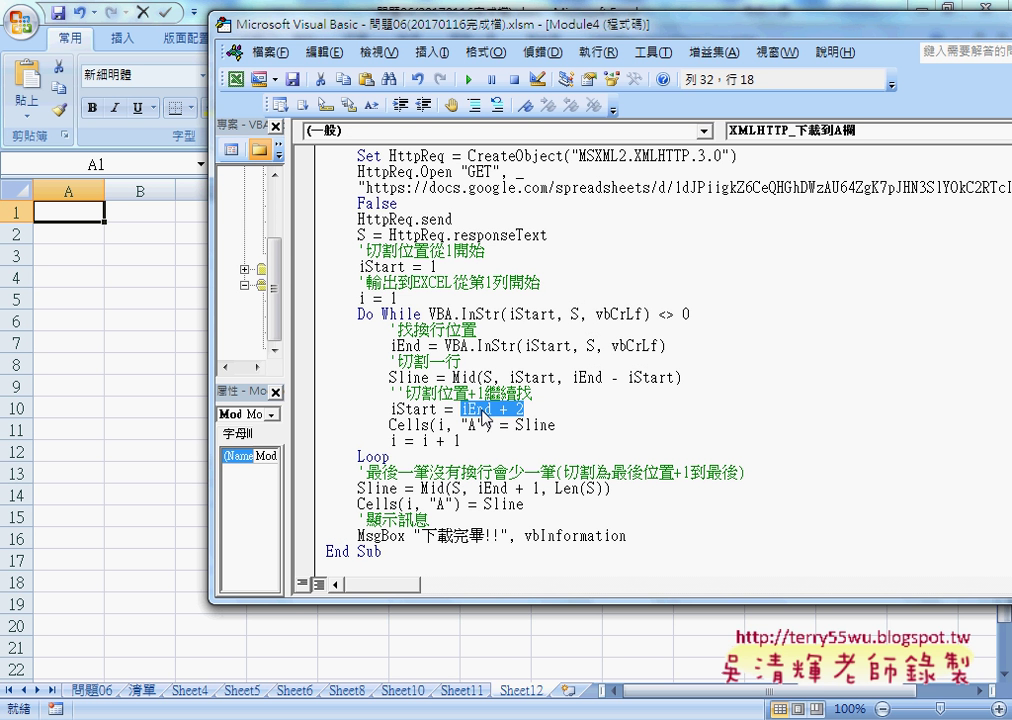
Highlight Cells(i, "A") = Sline, the i = 1 start row and the i = i + 1 increment.
left_click_drag(556, 425, 516, 425)
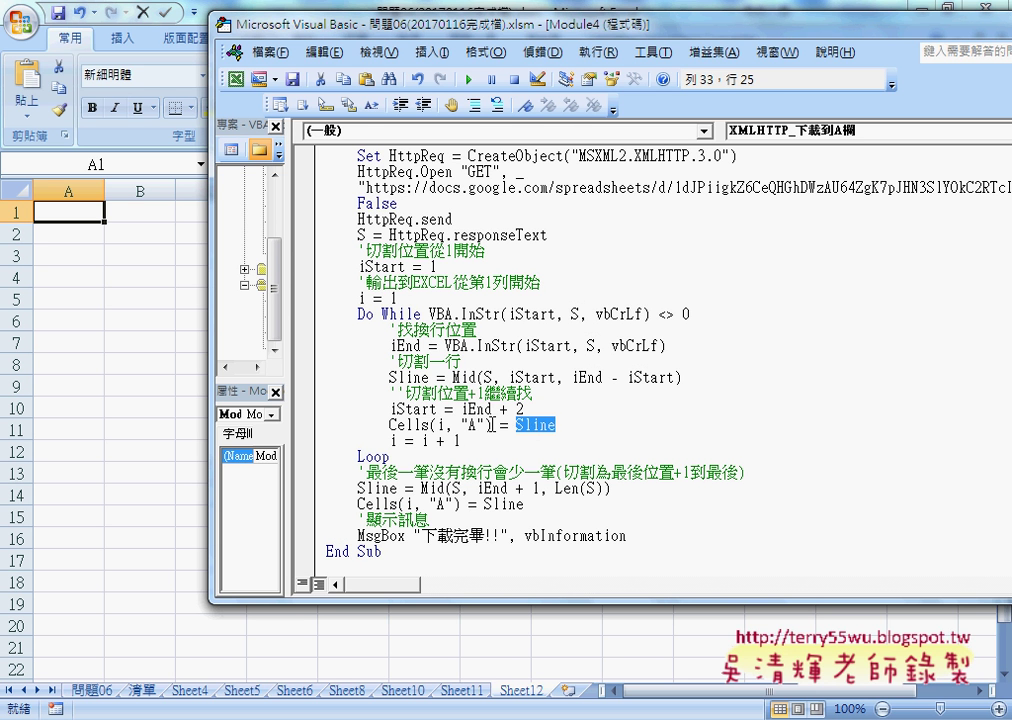
left_click_drag(492, 425, 391, 425)
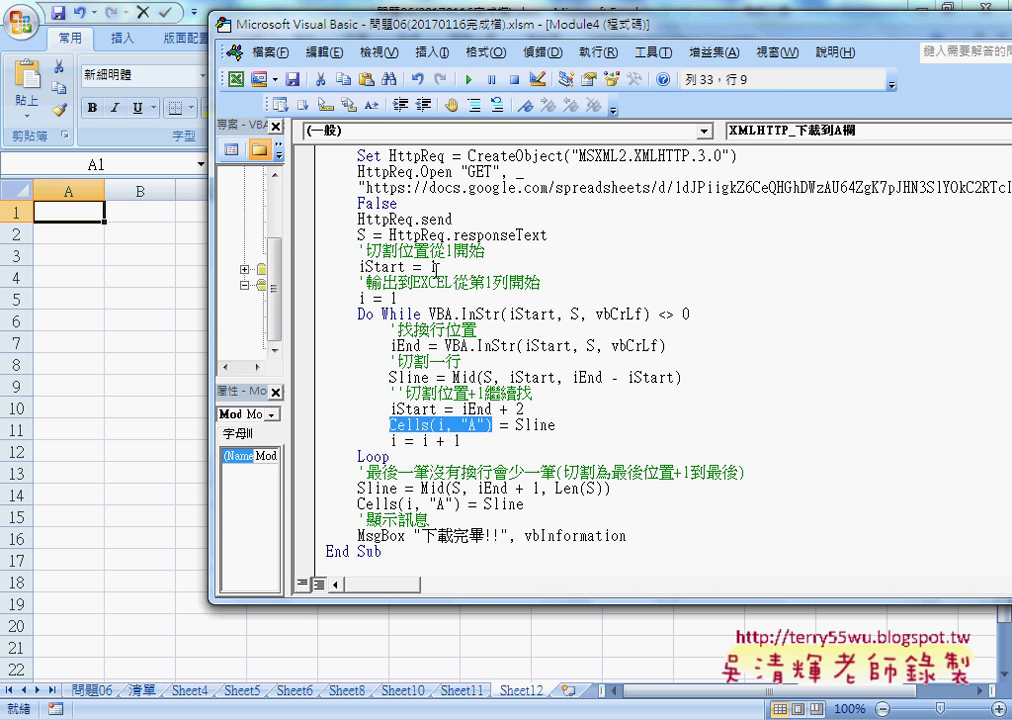
left_click_drag(397, 298, 358, 298)
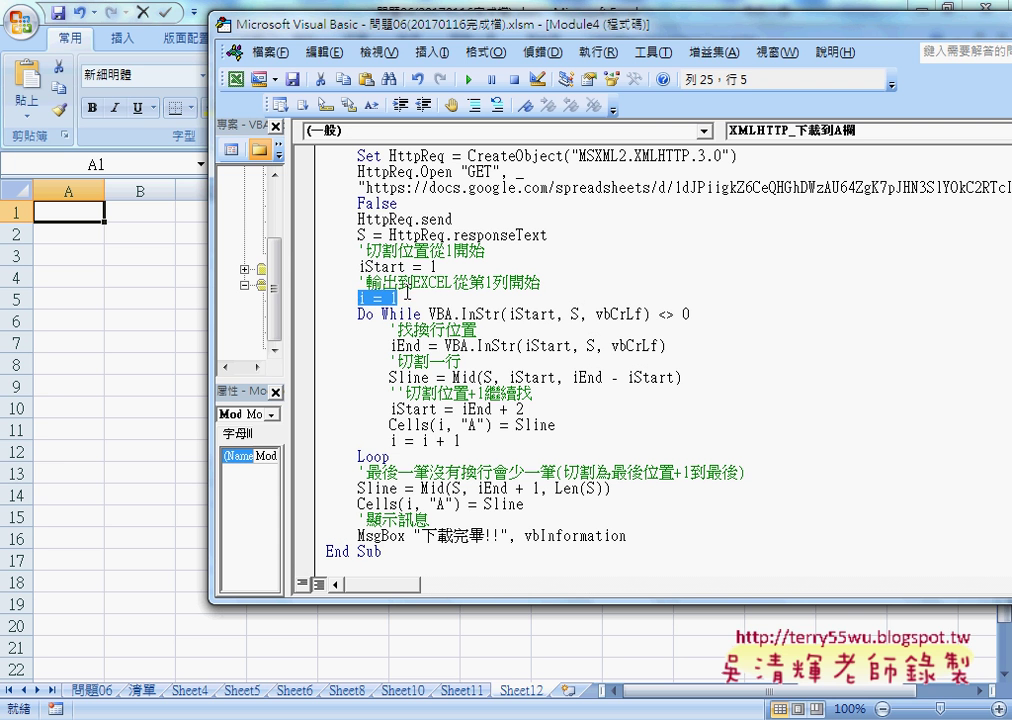
left_click_drag(461, 440, 392, 442)
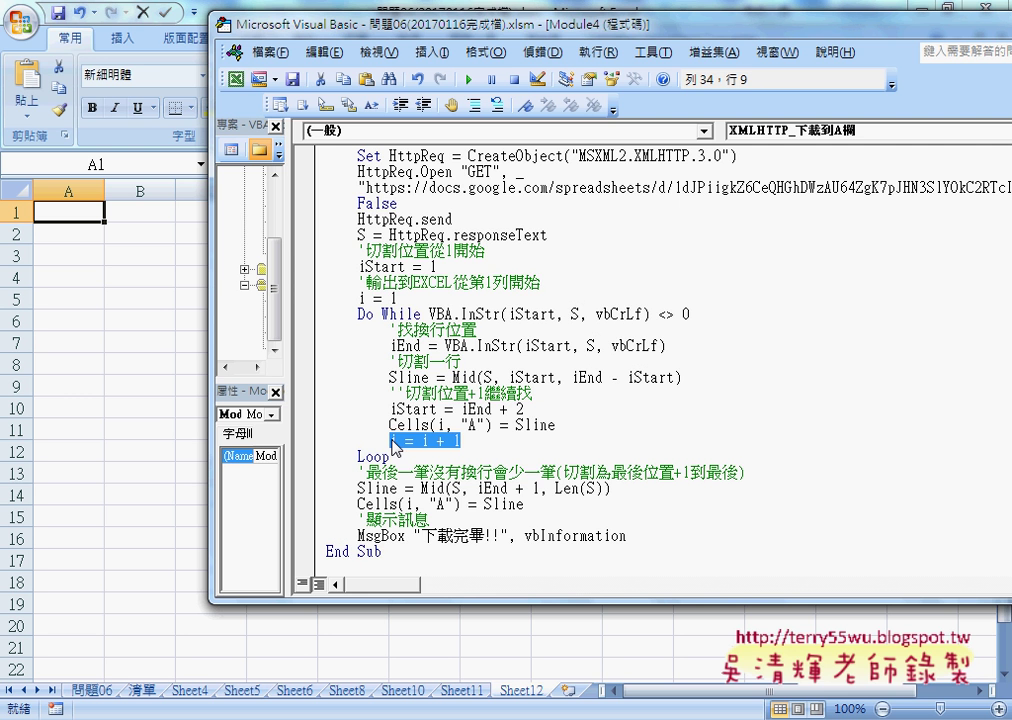
Start stepping through the XMLHTTP_下載到A欄 macro with F8, checking the worksheet behind.
left_click(523, 314)
scroll(528, 312, "up", 2)
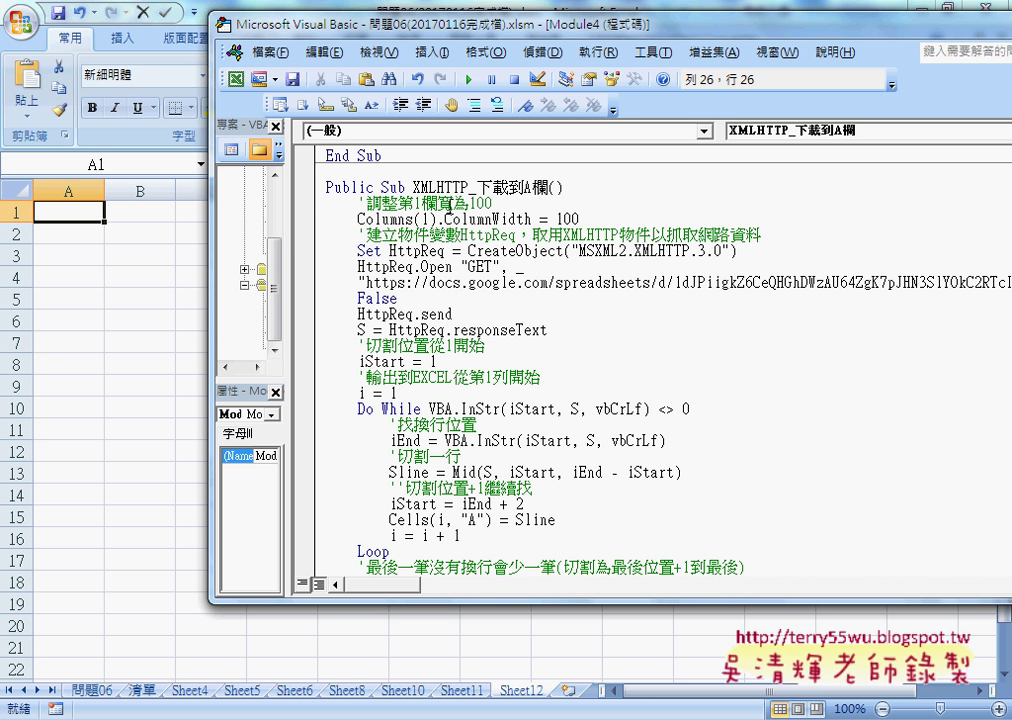
left_click(430, 171)
key("F8")
key("F8")
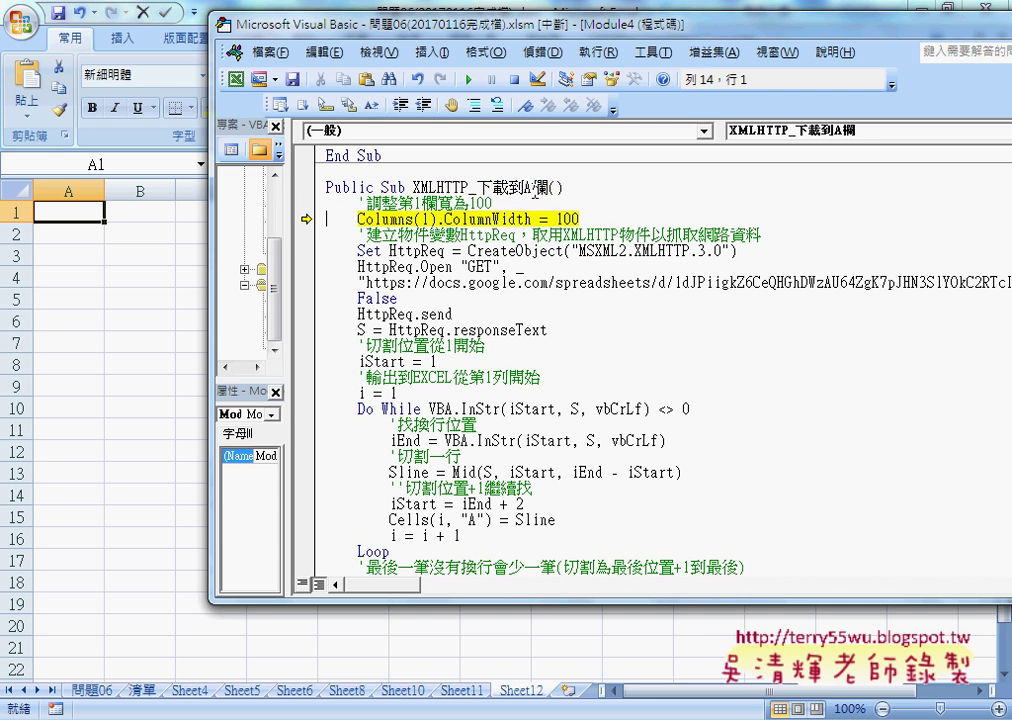
left_click_drag(380, 25, 571, 235)
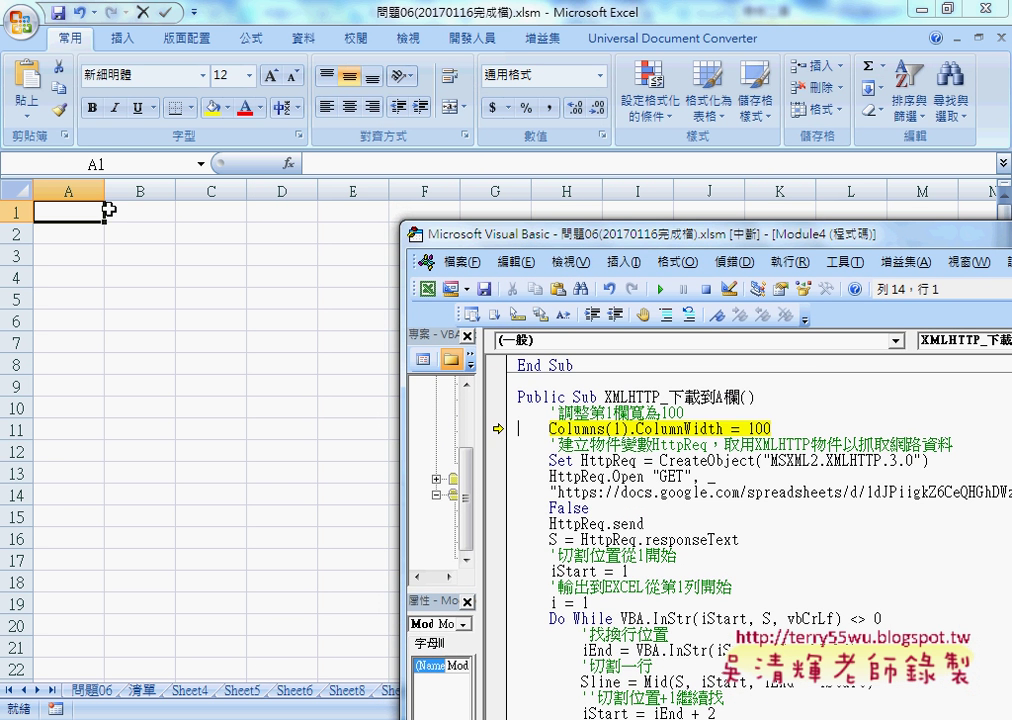
left_click_drag(483, 237, 306, 82)
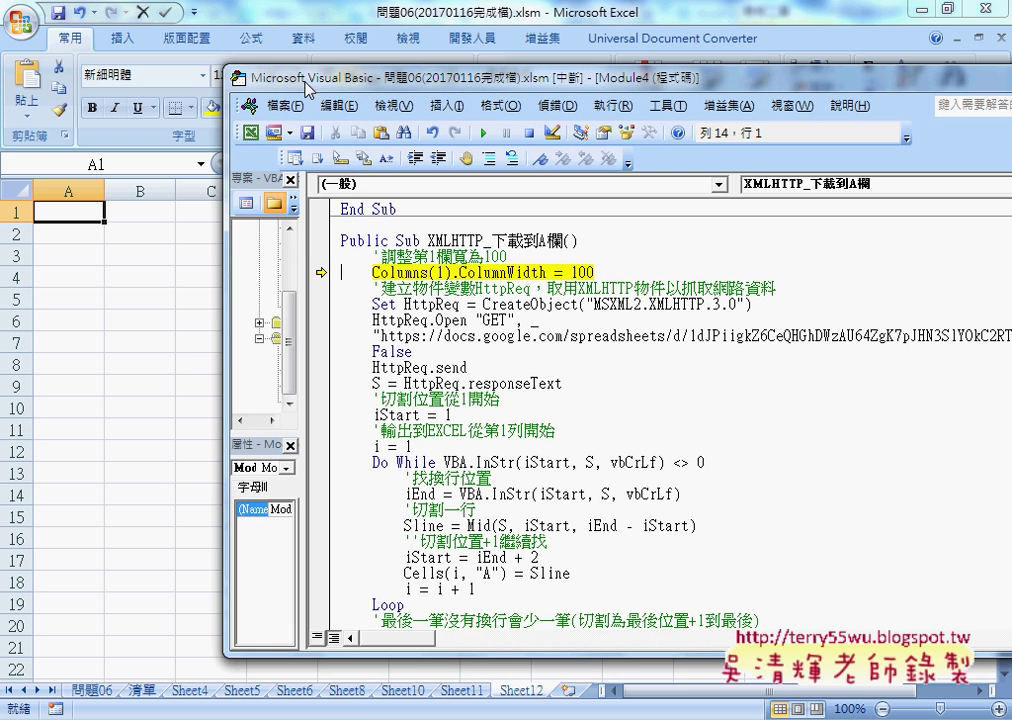
Highlight .ColumnWidth in the Columns(1).ColumnWidth = 100 statement.
left_click(458, 272)
left_click_drag(453, 272, 548, 272)
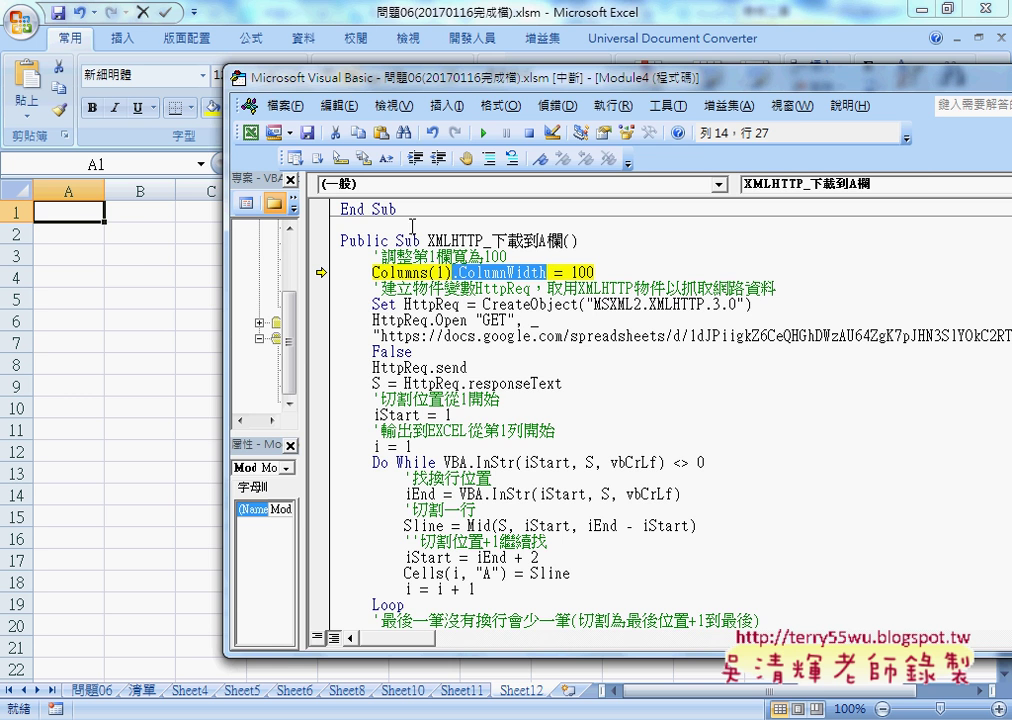
left_click(146, 259)
Drag column A wider to about 100 width, narrow it to 229 pixels, and return to the VBA editor.
left_click_drag(104, 190, 601, 201)
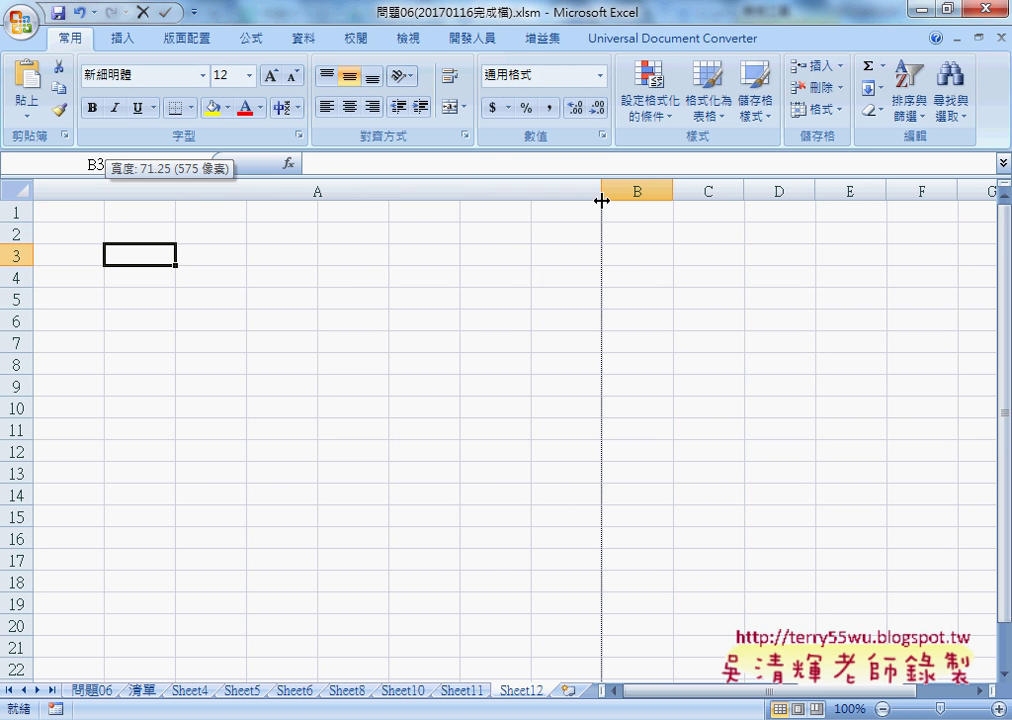
left_click_drag(601, 201, 831, 211)
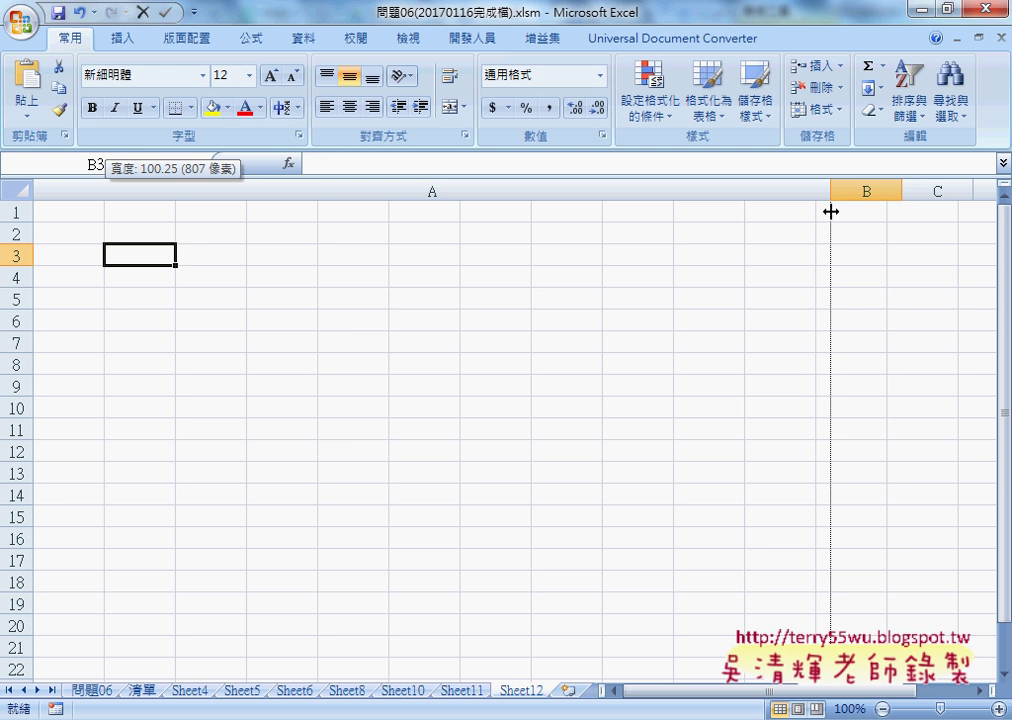
left_click_drag(831, 211, 822, 207)
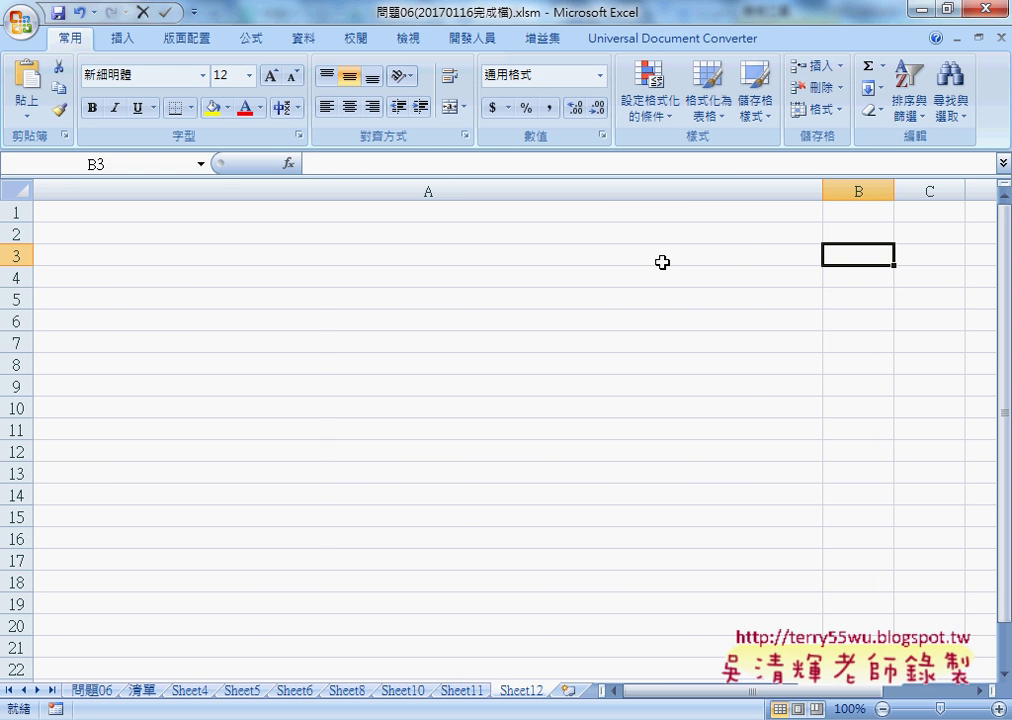
mouse_move(823, 201)
left_mouse_down()
mouse_move(407, 199)
mouse_move(258, 210)
left_mouse_up()
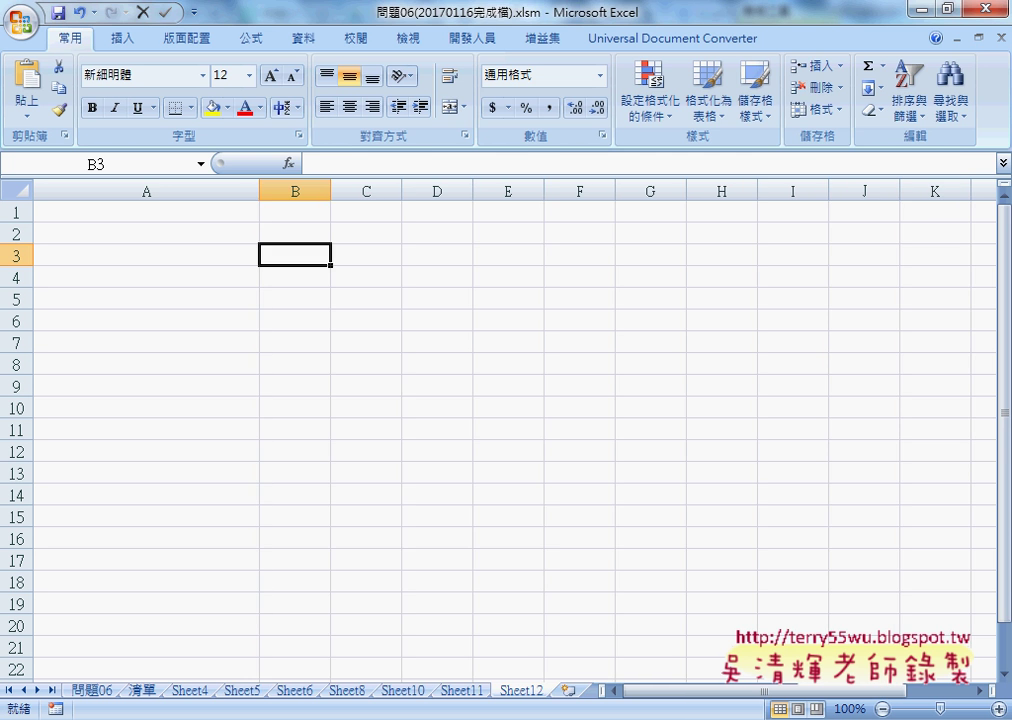
key("alt+F11")
Step past the column-width line and send the XMLHTTP request for the Google Sheets text.
left_click(613, 274)
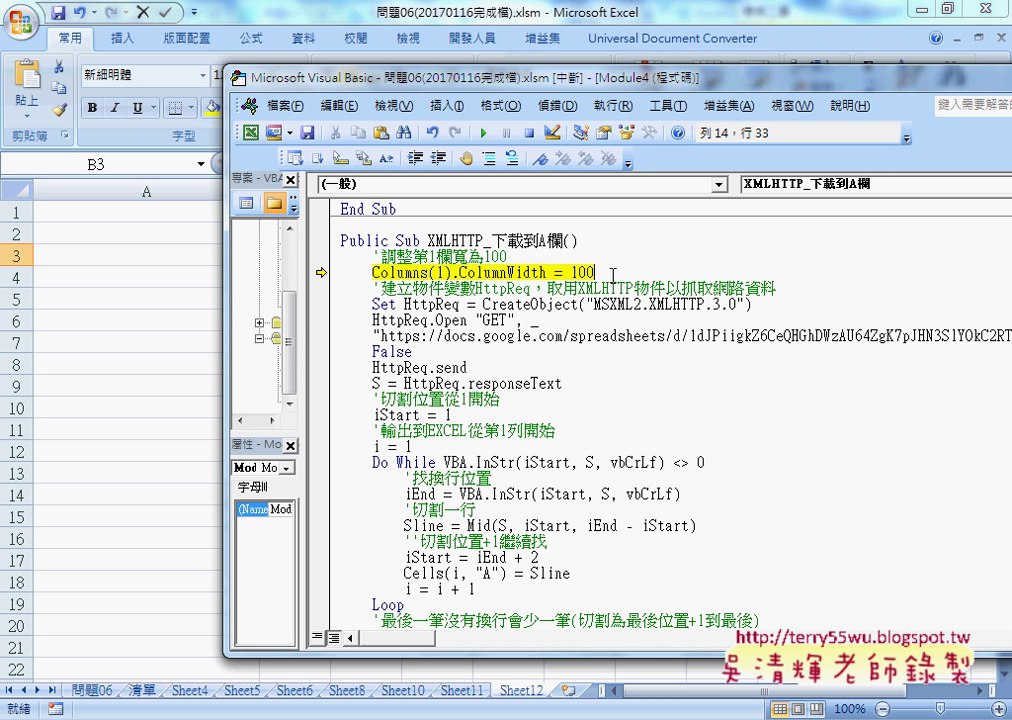
key("F8")
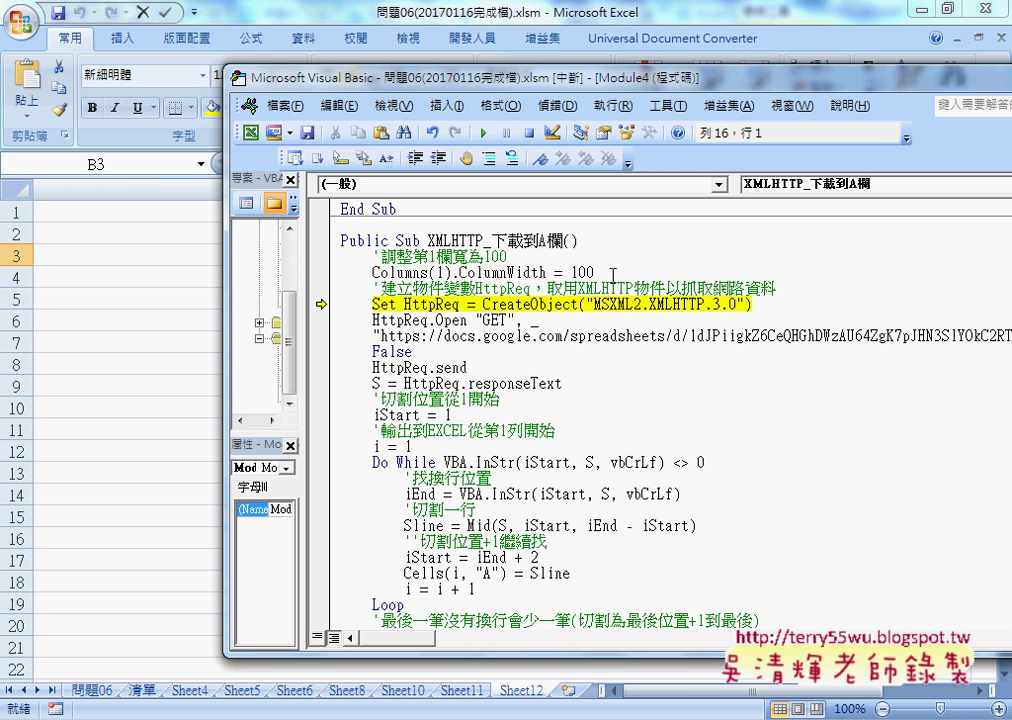
left_click_drag(513, 88, 520, 331)
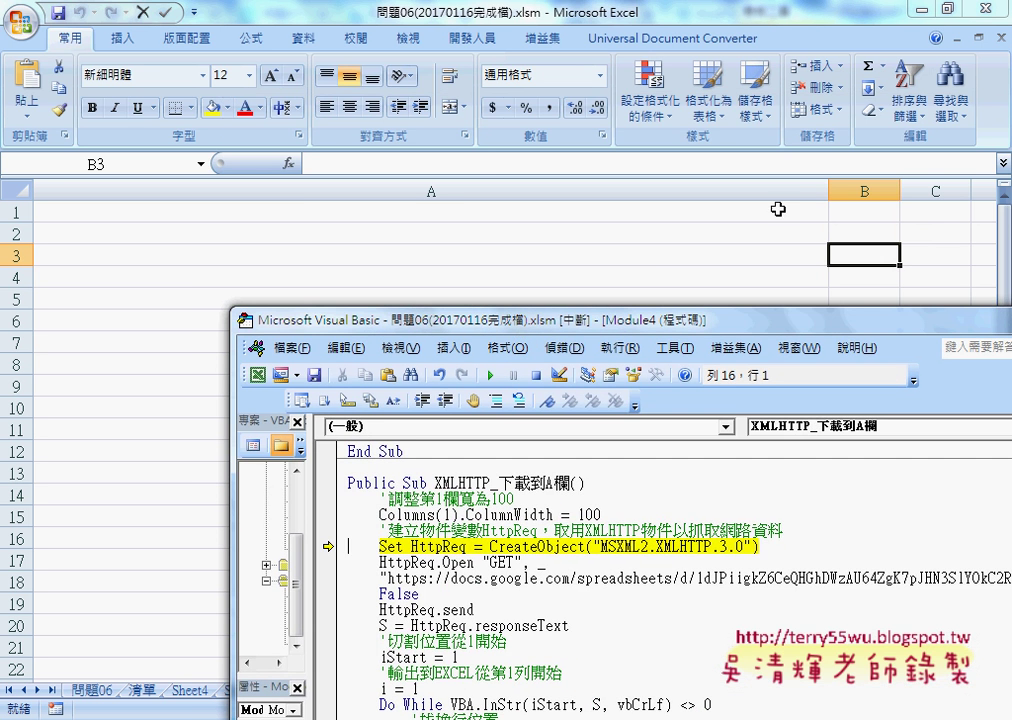
left_click_drag(657, 325, 617, 70)
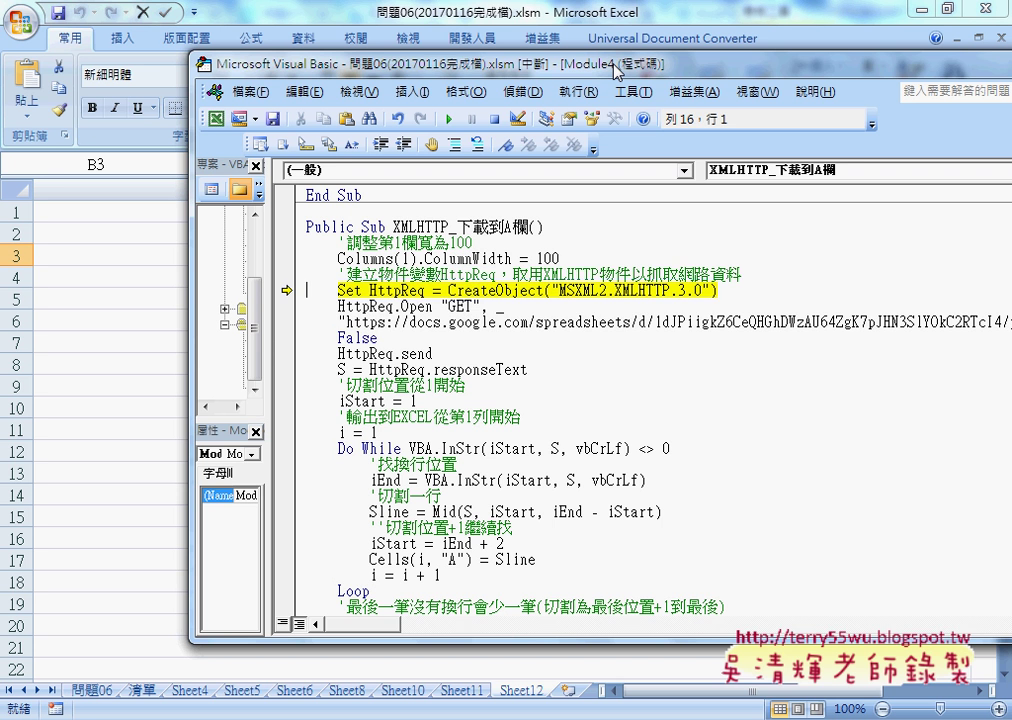
key("F8")
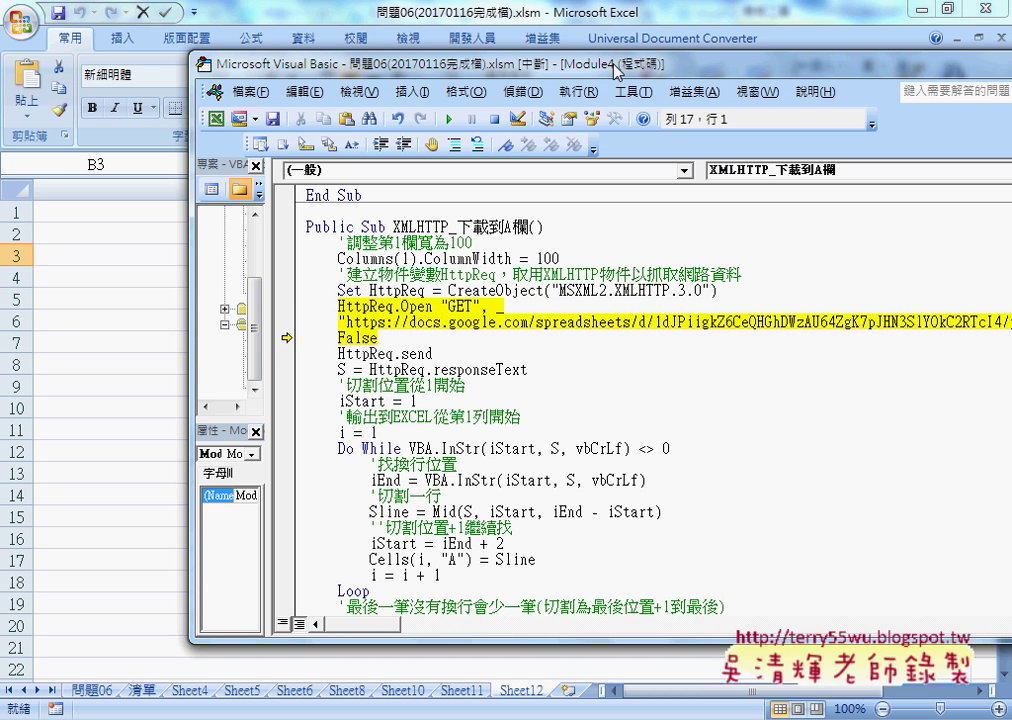
key("F8")
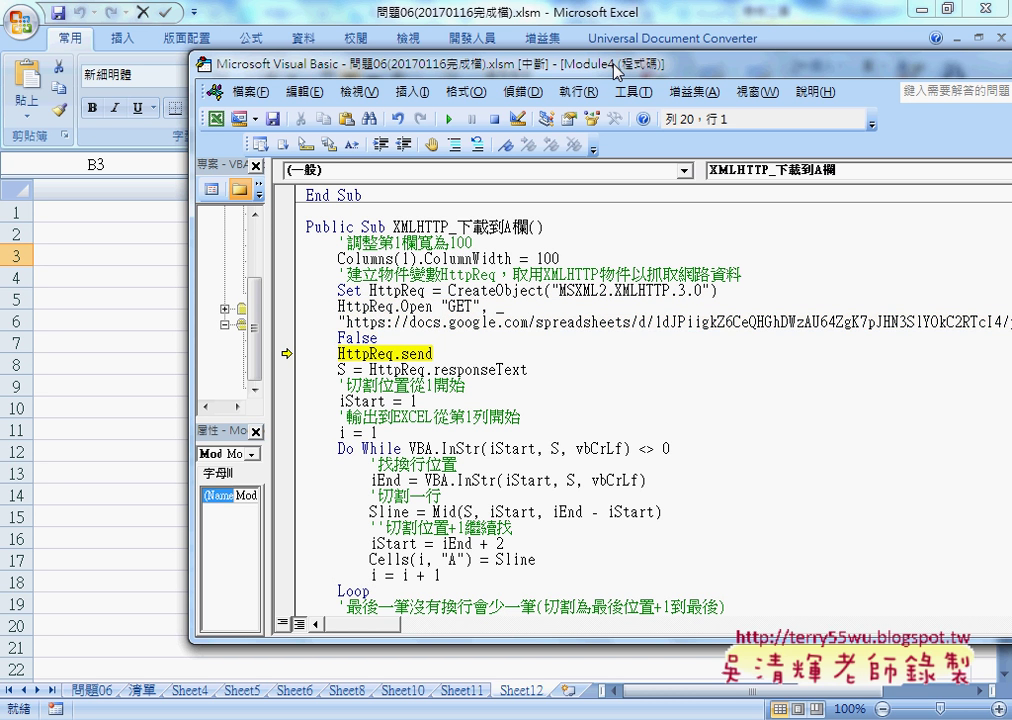
key("F8")
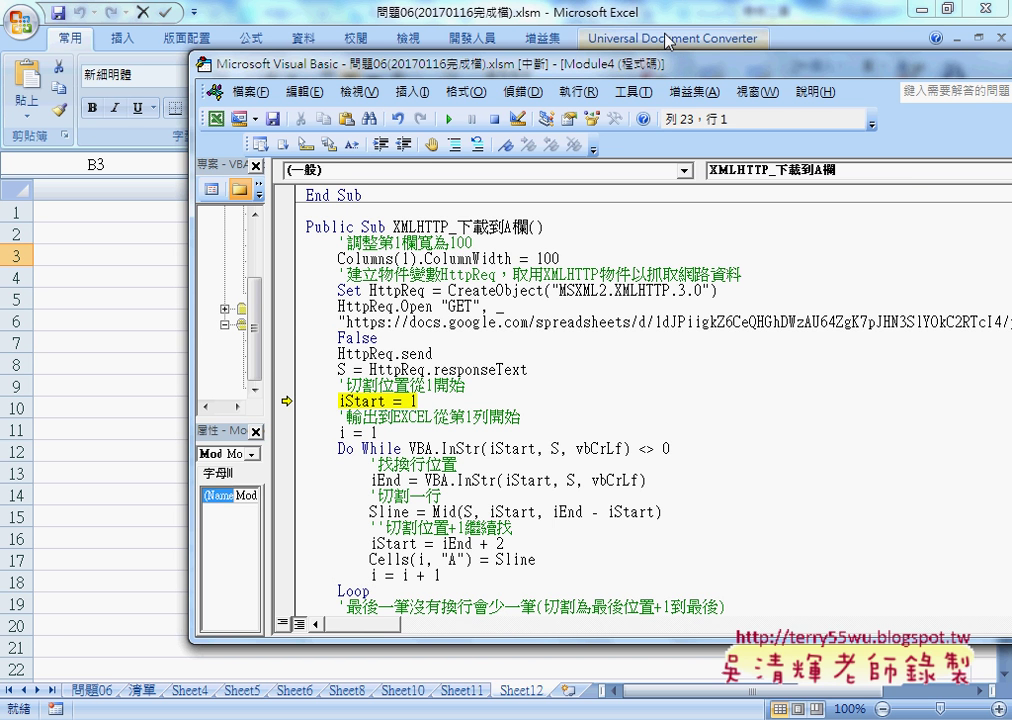
Step through setting the split start to 1 and the row counter to 1, entering the loop.
left_click_drag(563, 72, 747, 108)
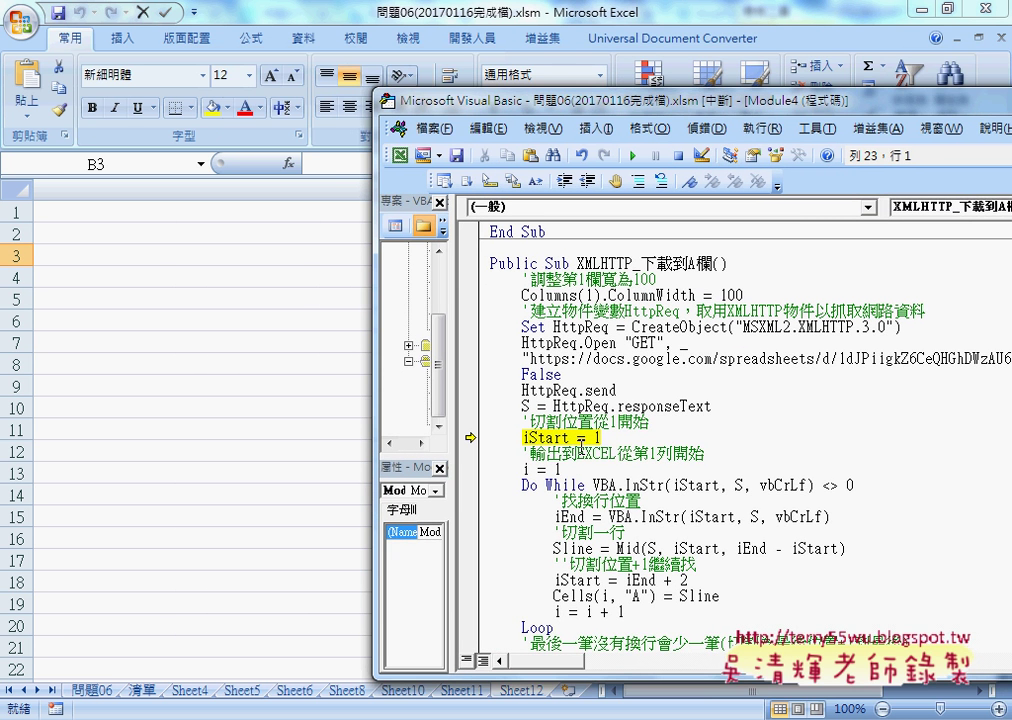
key("F8")
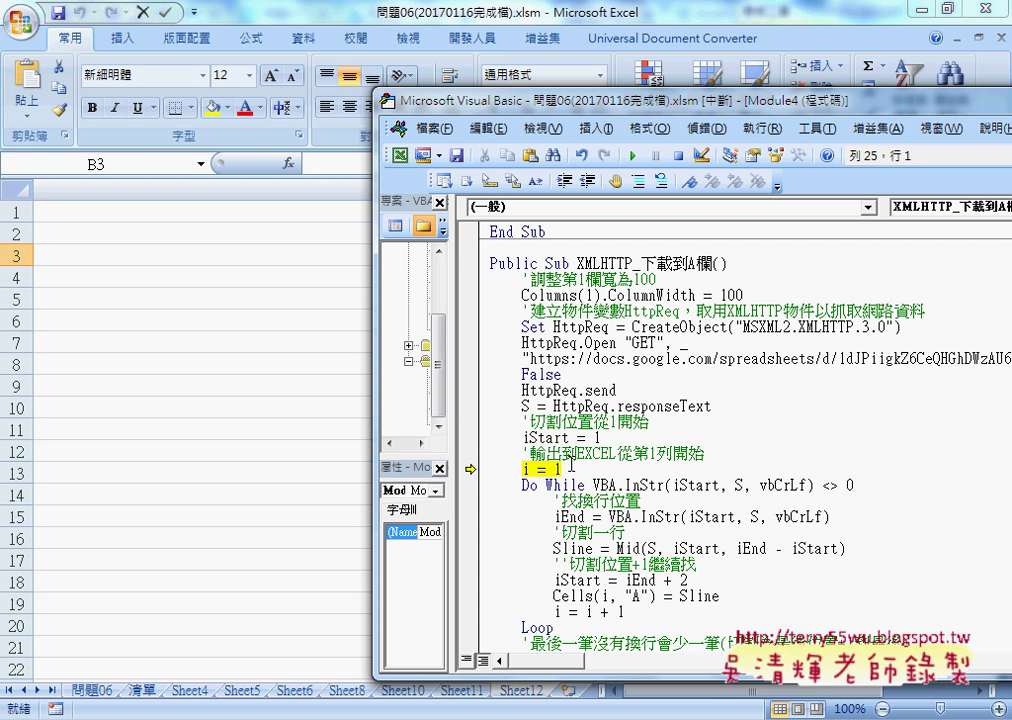
key("F8")
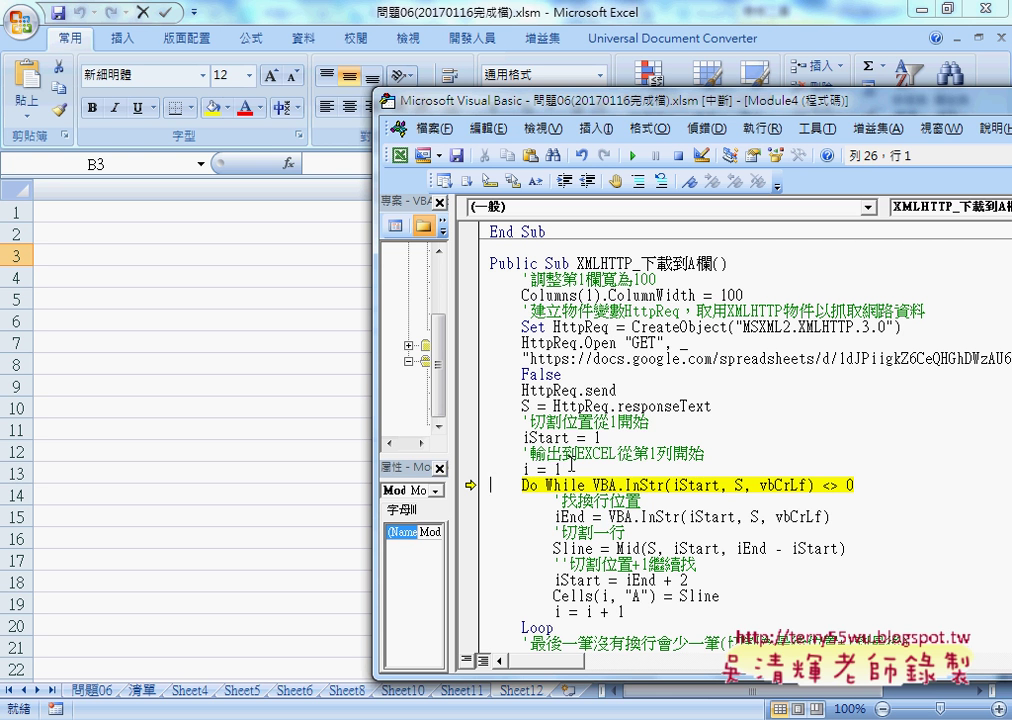
key("F8")
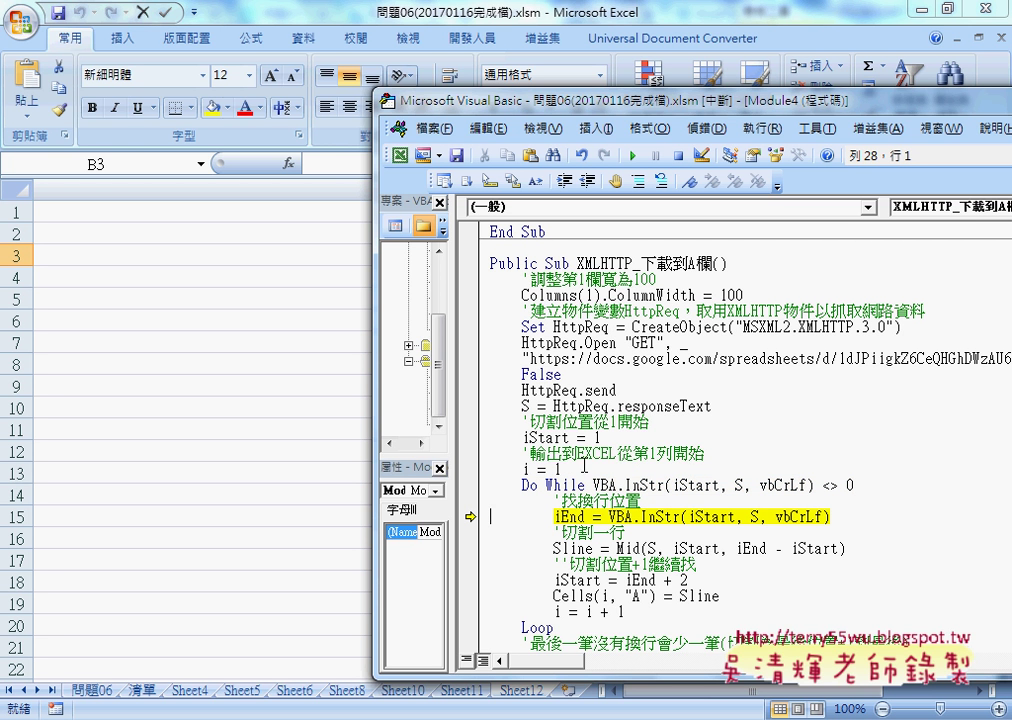
Step to find the first line break, cut out the first line, and advance iStart to 65.
mouse_move(593, 485)
left_mouse_down()
mouse_move(853, 485)
mouse_move(592, 485)
left_mouse_up()
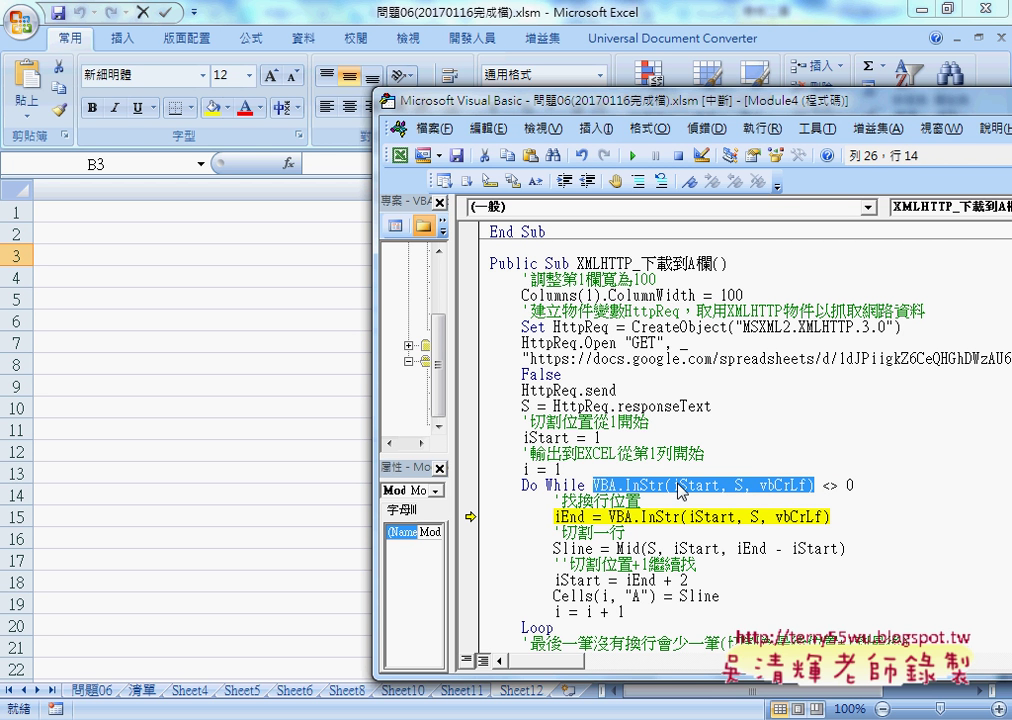
key("F8")
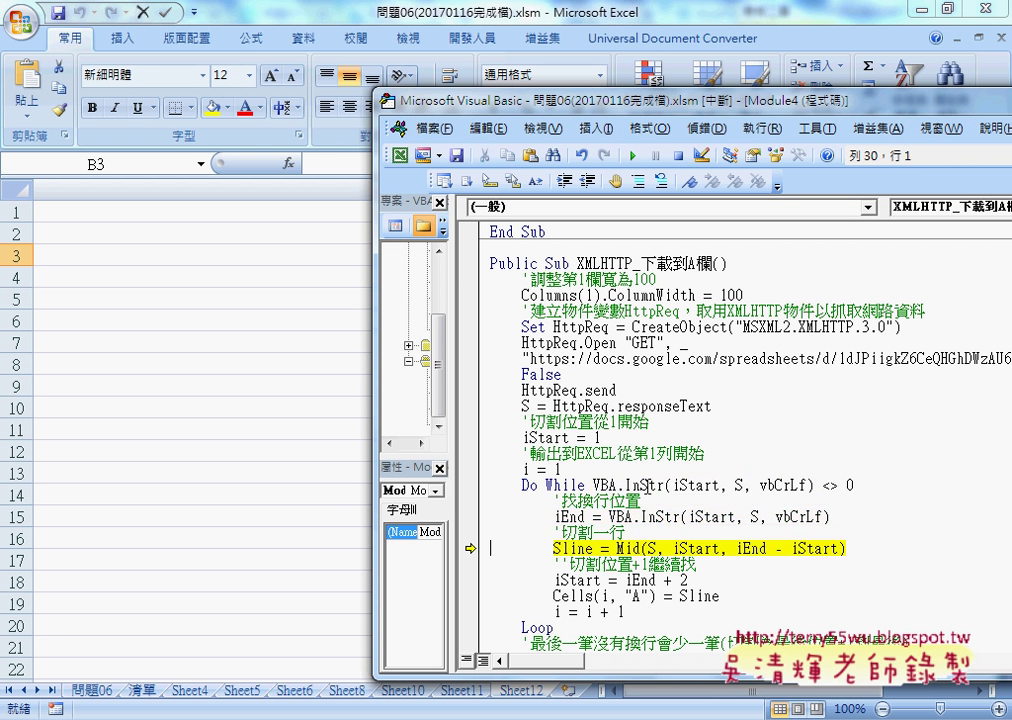
mouse_move(566, 515)
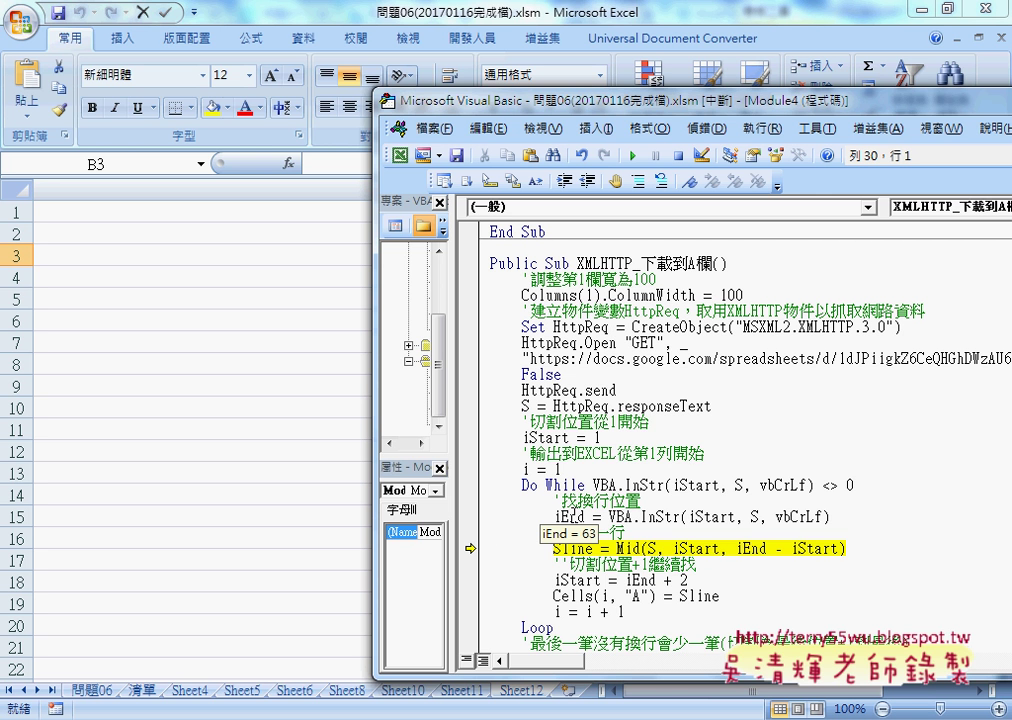
key("F8")
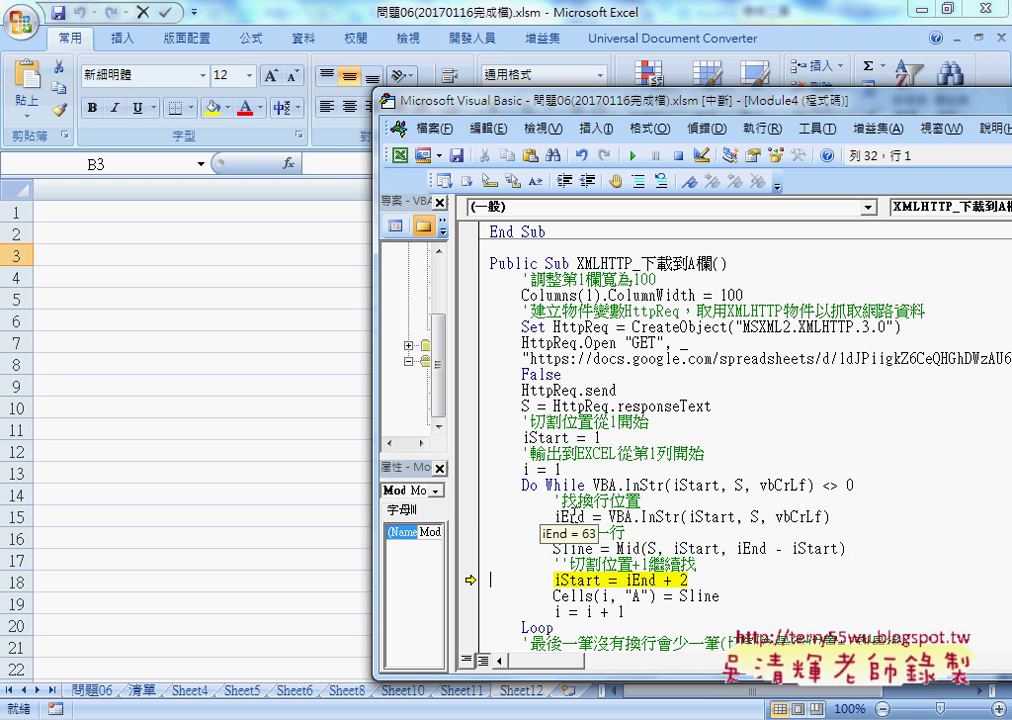
mouse_move(582, 549)
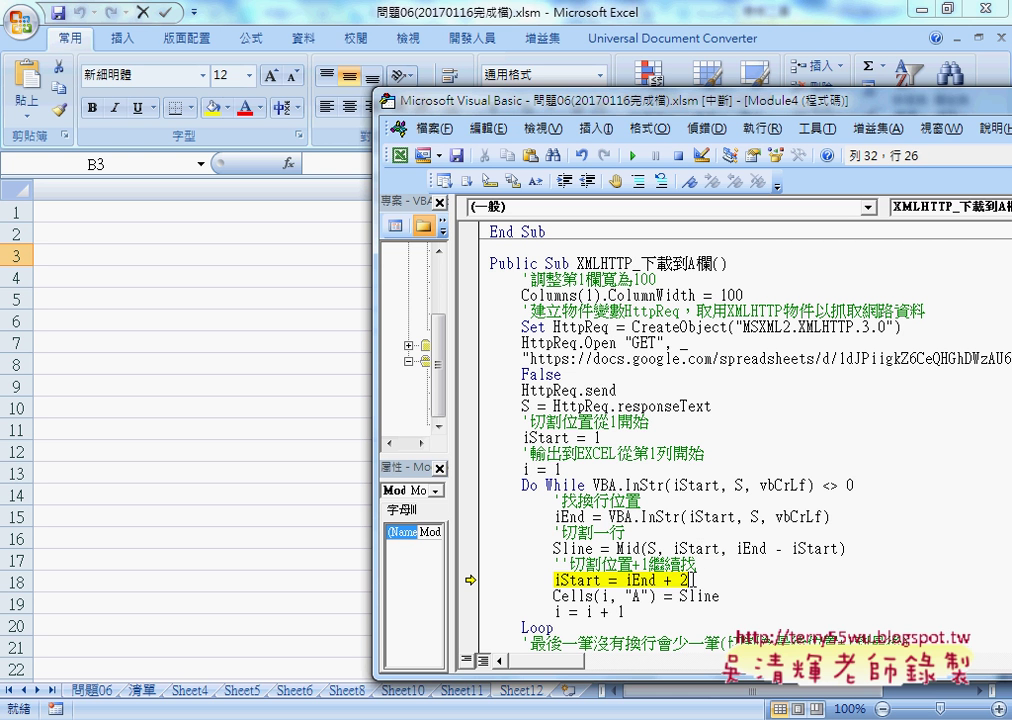
left_click_drag(688, 580, 625, 580)
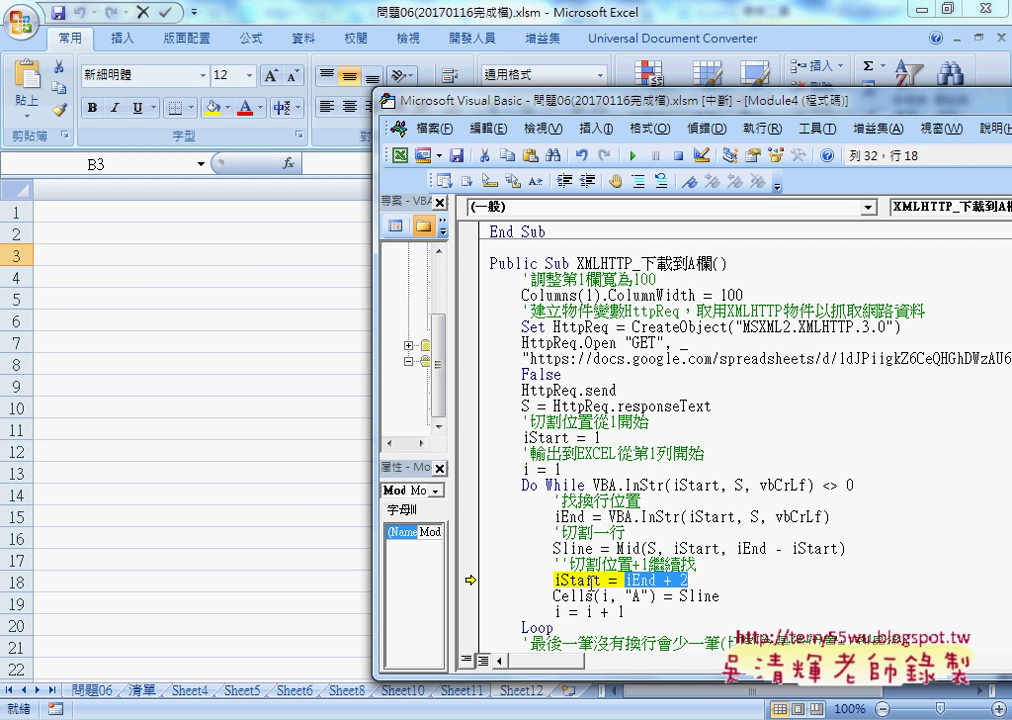
mouse_move(581, 588)
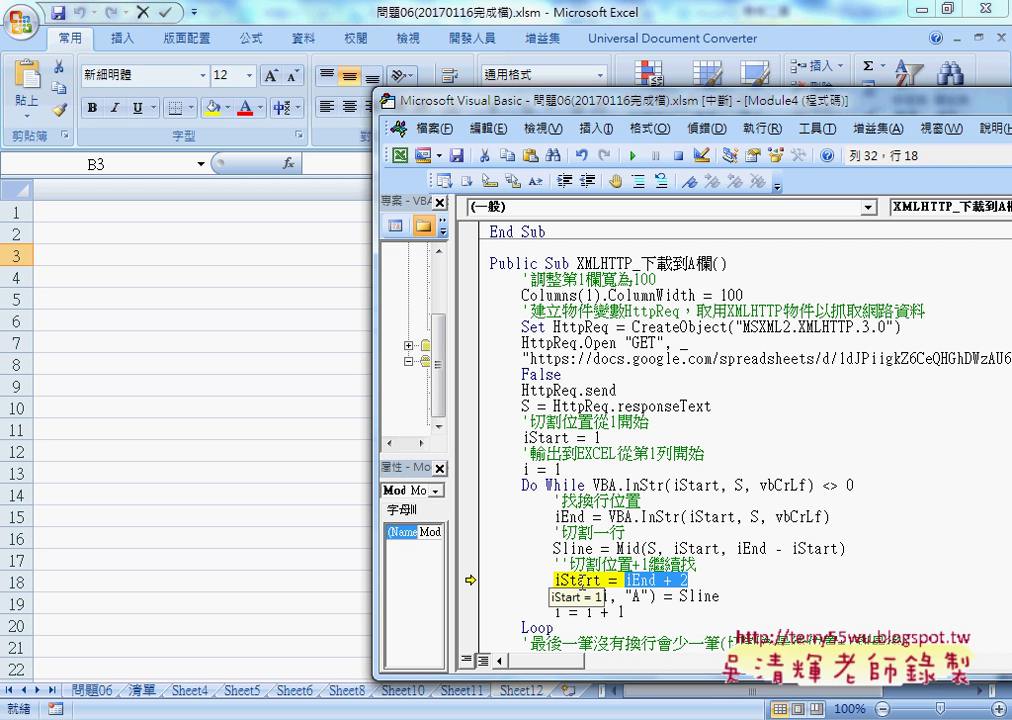
key("F8")
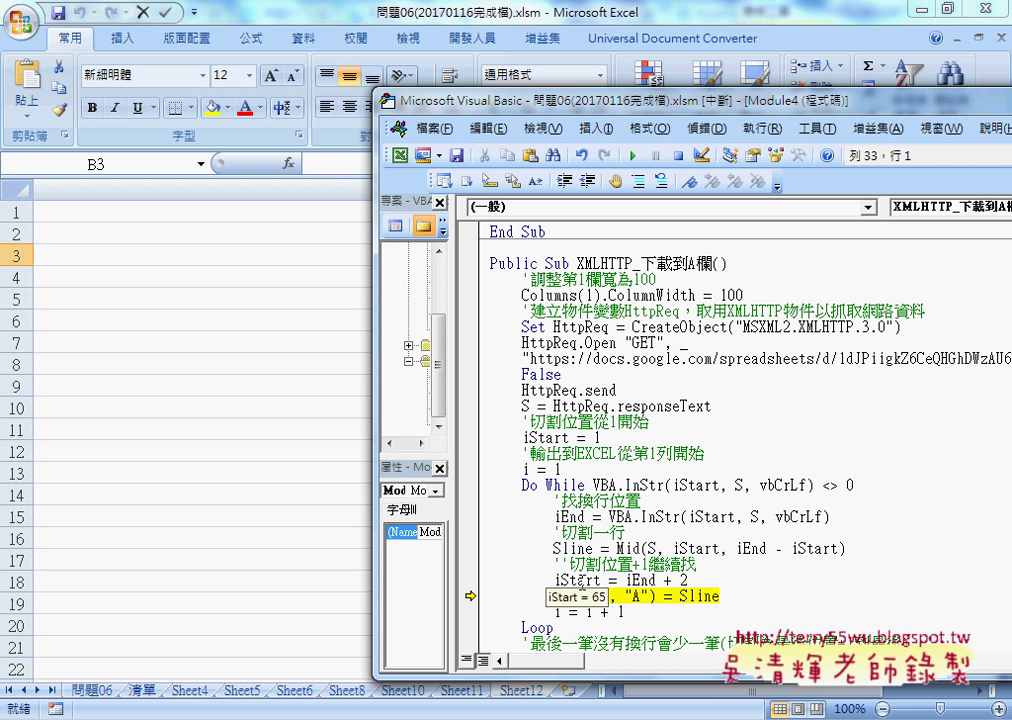
Step once so the first CSV line lands in A1, then reposition and enlarge the code window.
key("F8")
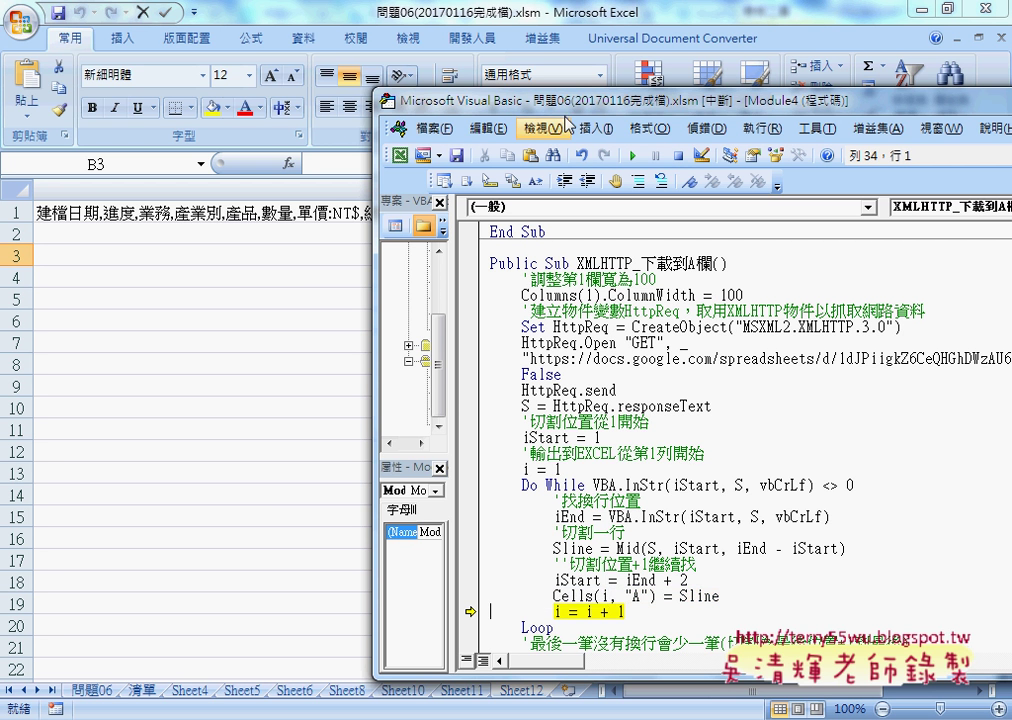
left_click_drag(450, 100, 604, 68)
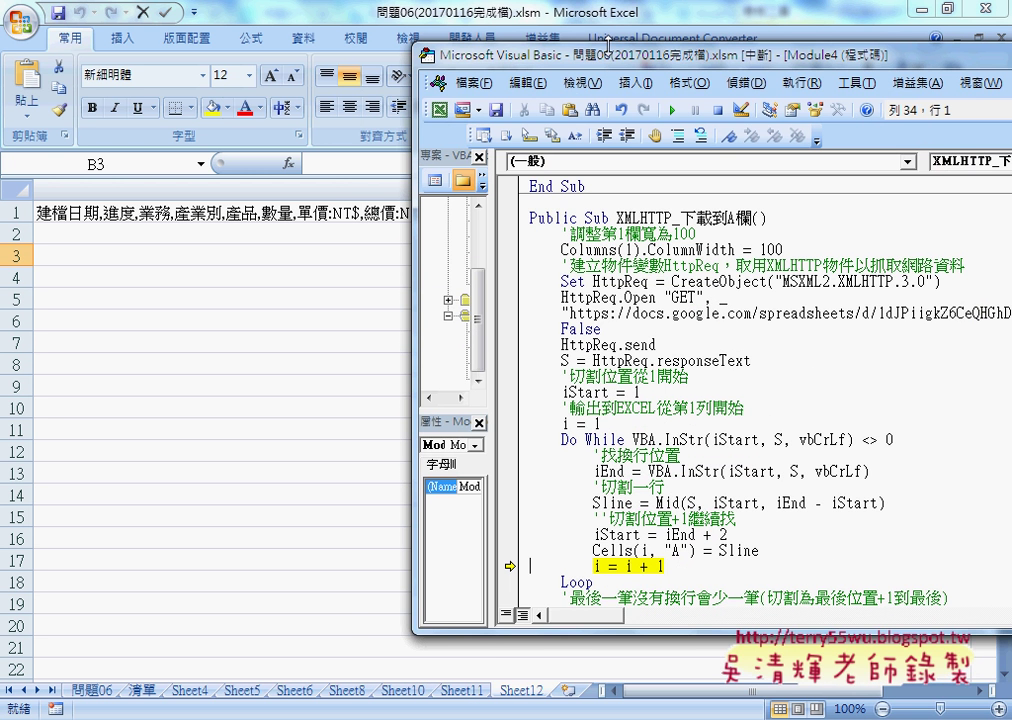
left_click_drag(660, 627, 670, 666)
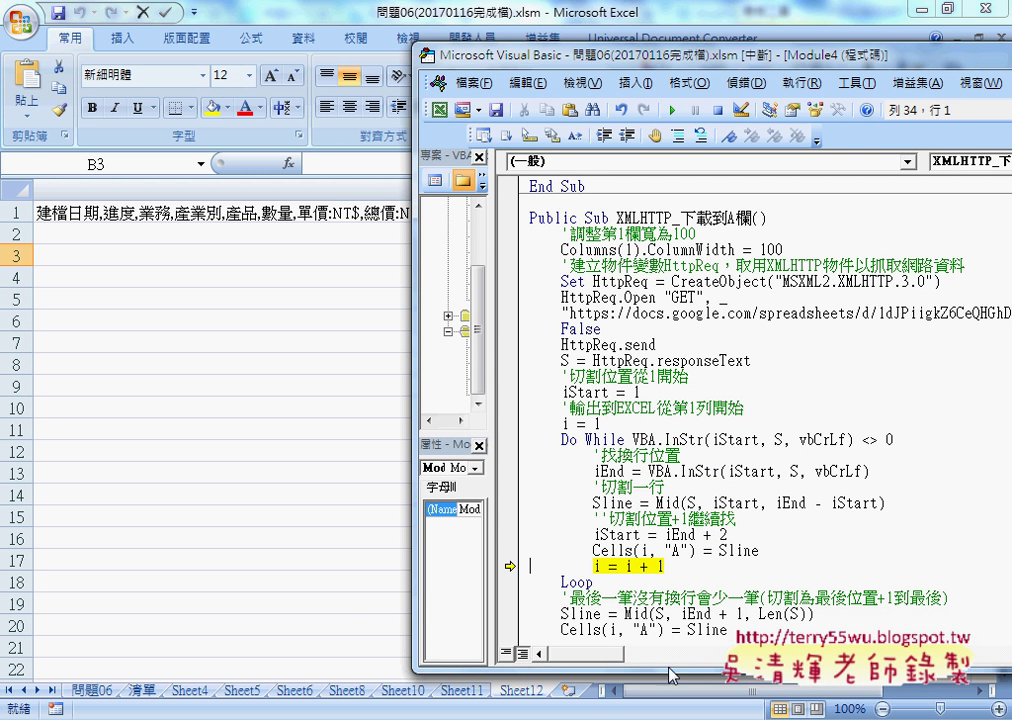
Step the loop to fill A2 and A3, then set a breakpoint on Sline = Mid(S, iEnd + 1, Len(S)).
key("F8")
key("F8")
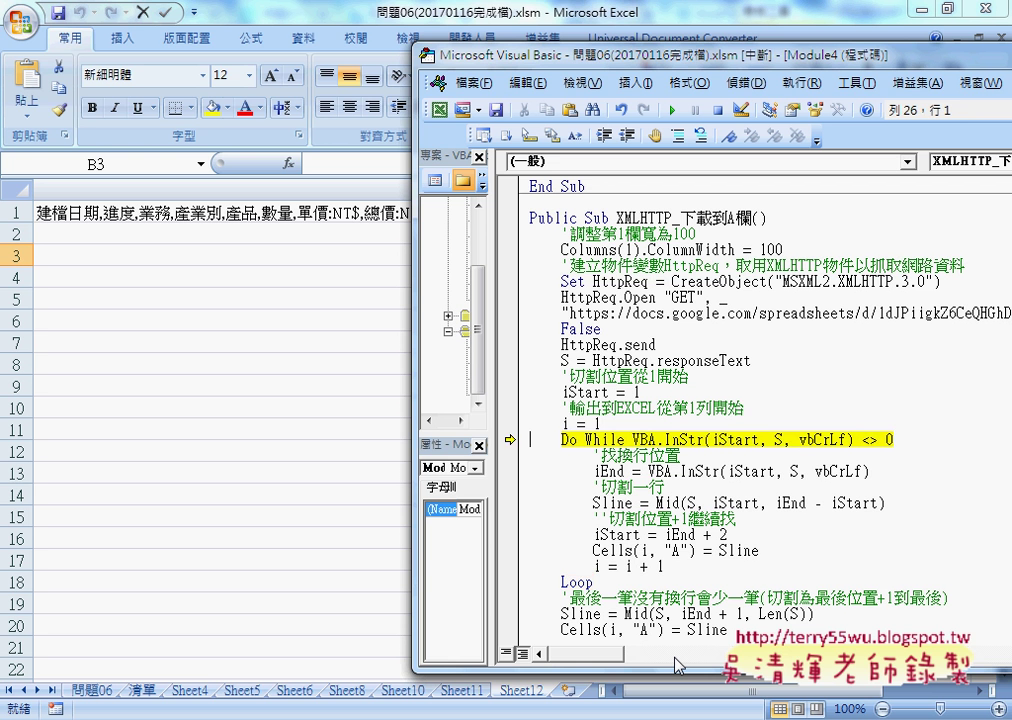
key("F8")
key("F8")
key("F8")
key("F8")
key("F8")
key("F8")
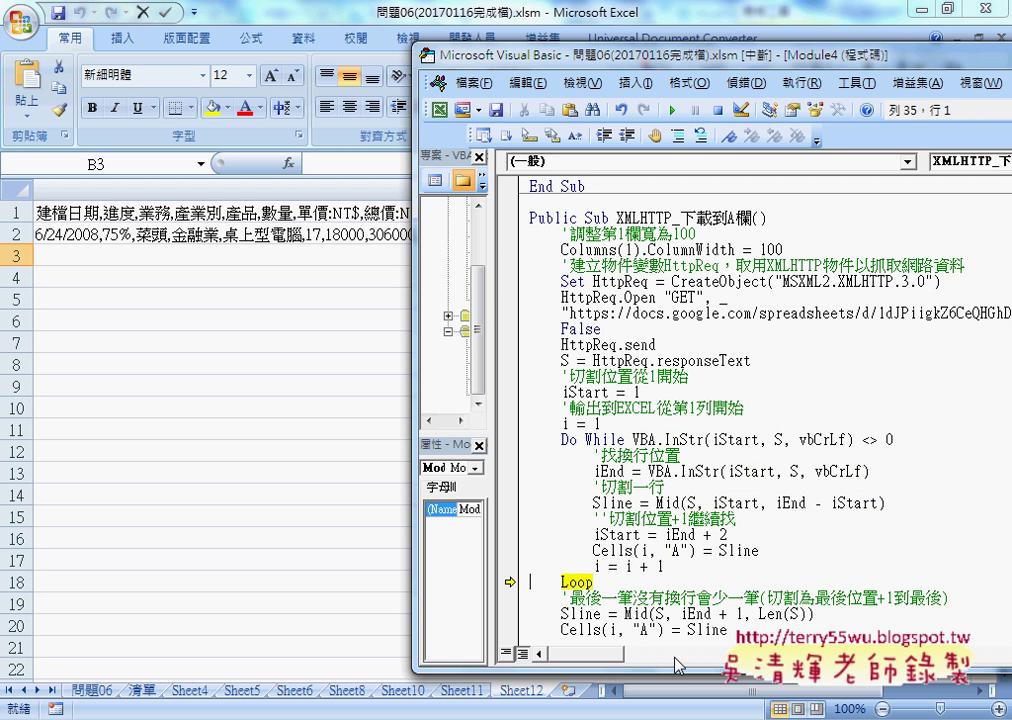
key("F8")
key("F8")
key("F8")
key("F8")
key("F8")
key("F8")
key("F8")
key("F8")
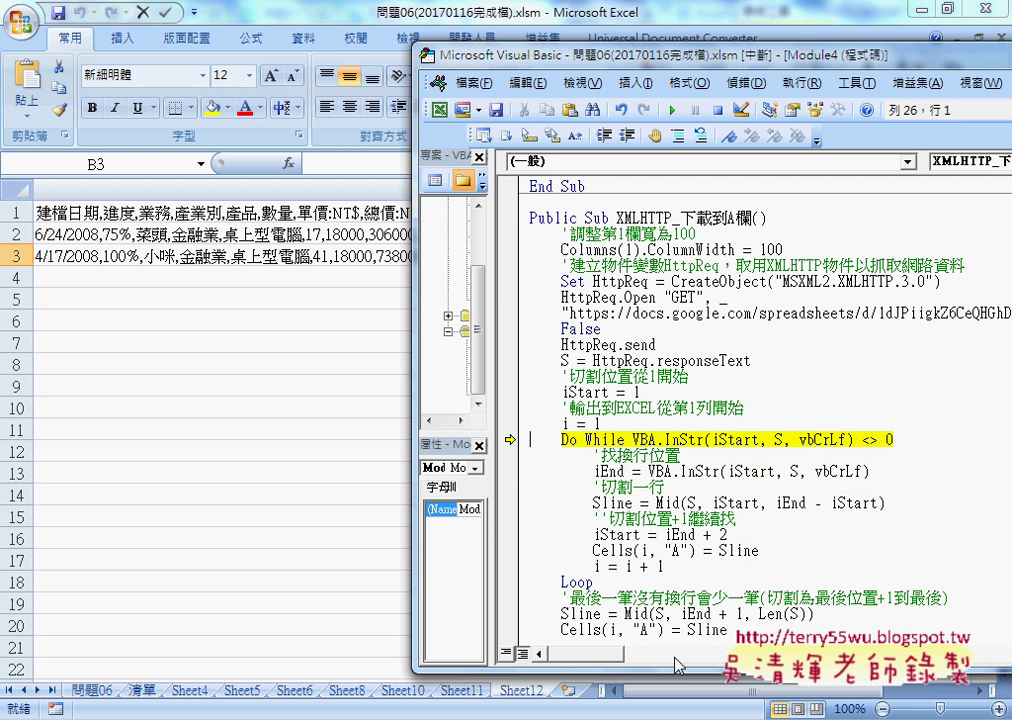
left_click(508, 613)
Run the macro to the Mid-line breakpoint, review the CRLF screenshot in the Docs notes, then return to Excel.
left_click(677, 119)
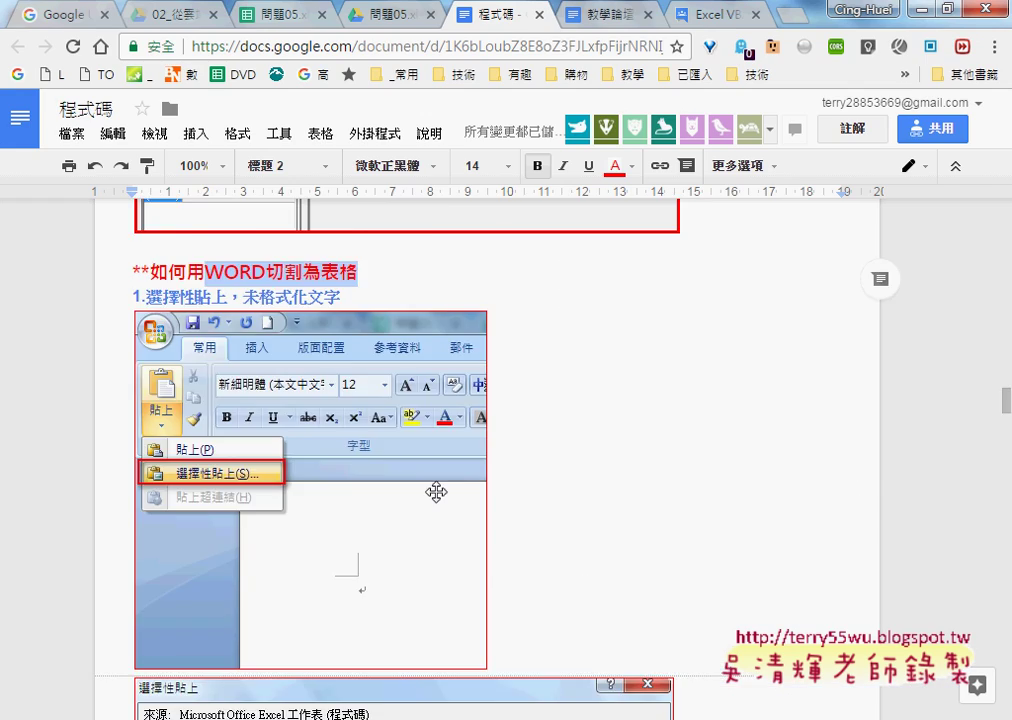
scroll(434, 490, "up", 3)
scroll(434, 490, "down", 7)
scroll(638, 476, "down", 4)
scroll(638, 476, "down", 4)
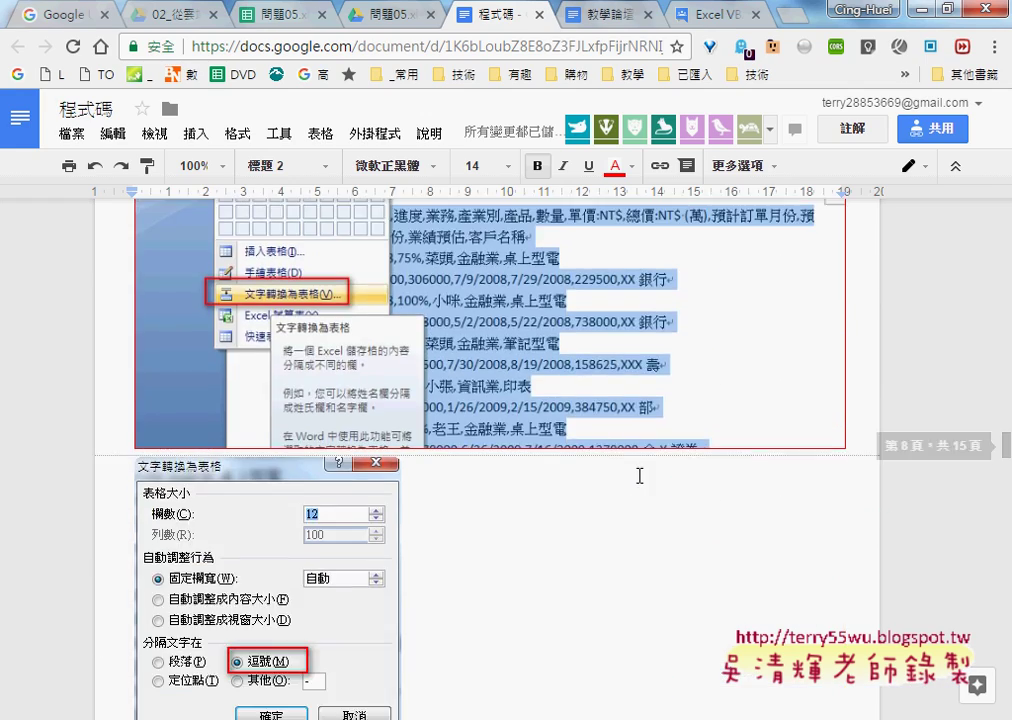
scroll(638, 476, "down", 2)
scroll(638, 476, "down", 5)
scroll(638, 476, "down", 2)
scroll(638, 476, "down", 5)
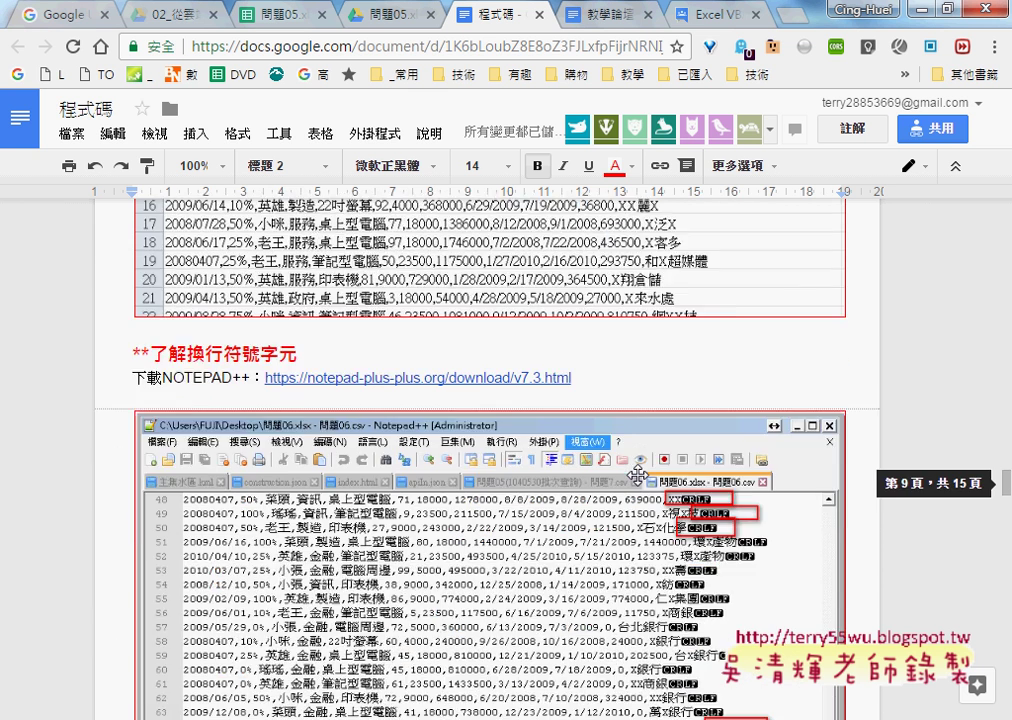
scroll(638, 476, "down", 4)
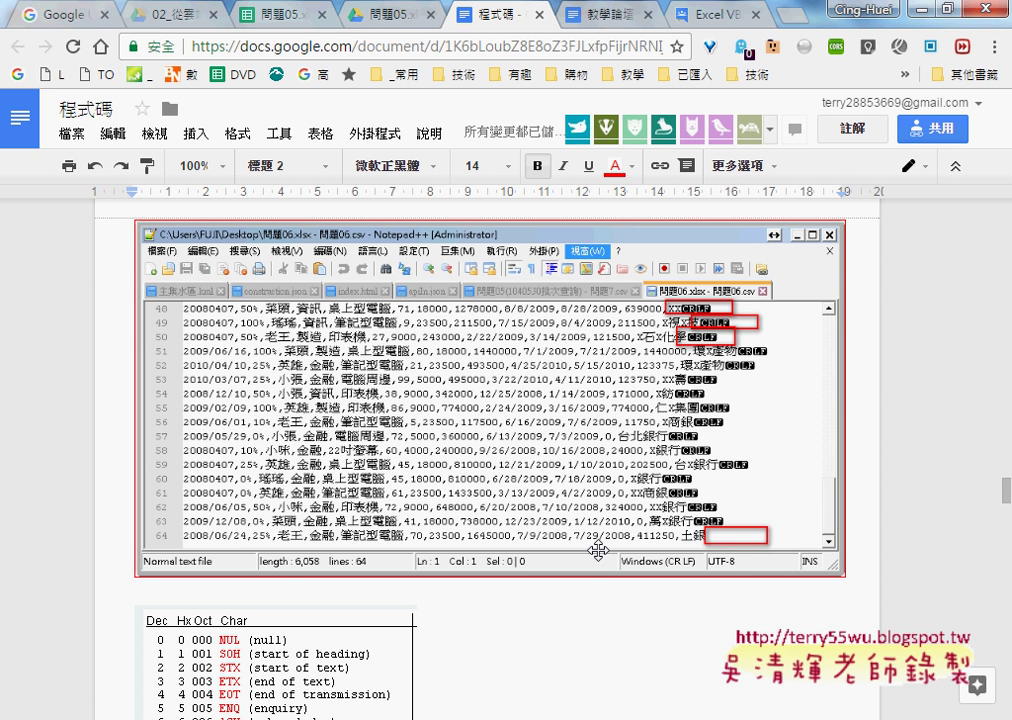
left_click(918, 11)
Change the last-record line to Sline = Mid(S, iEnd + 2, 99) and step on to the MsgBox line.
scroll(716, 545, "down", 3)
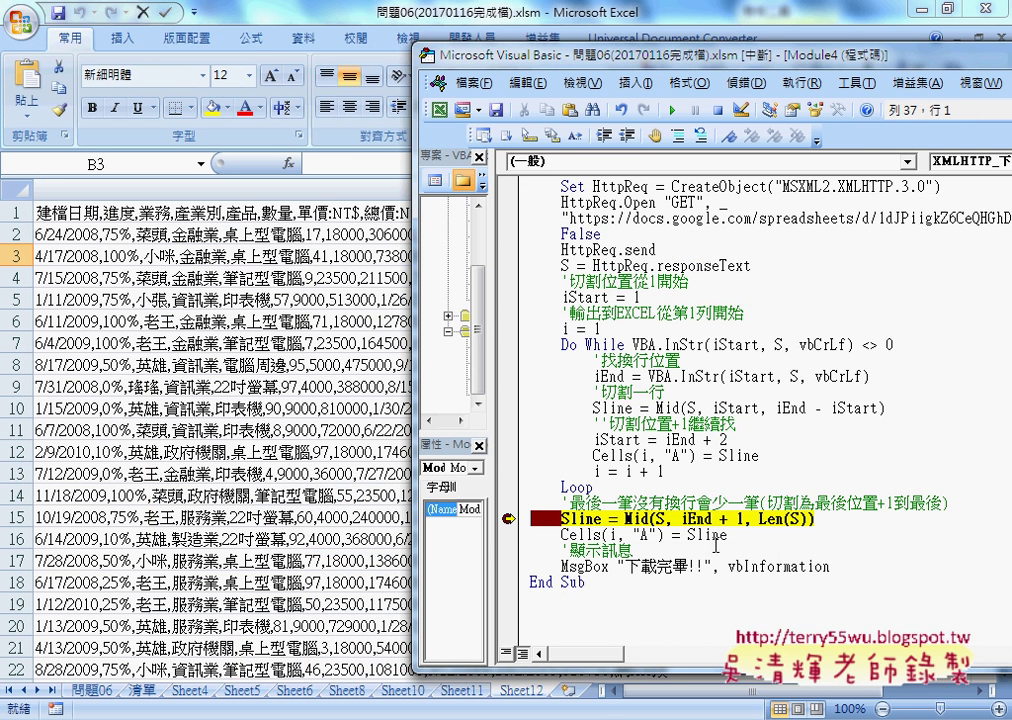
double_click(660, 519)
double_click(696, 519)
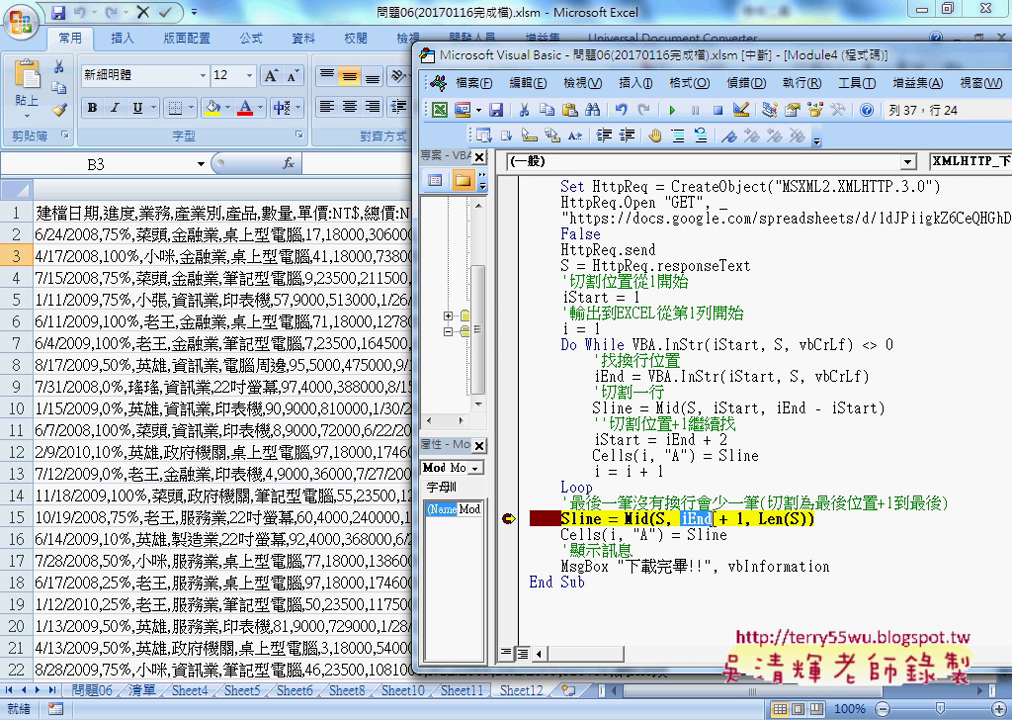
left_click(733, 519)
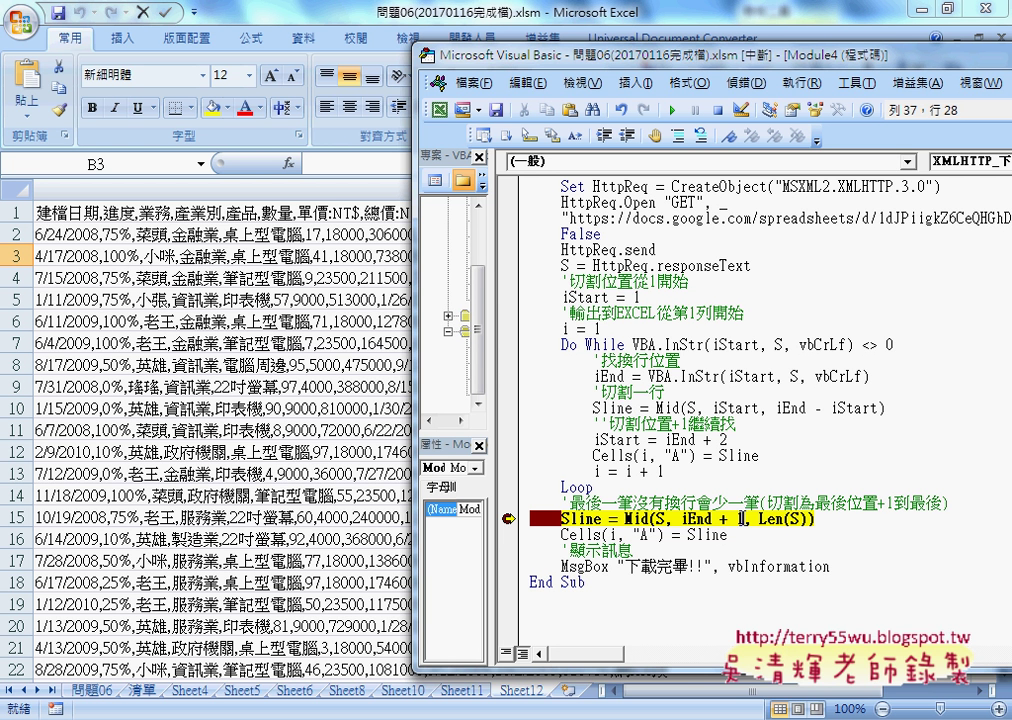
double_click(740, 519)
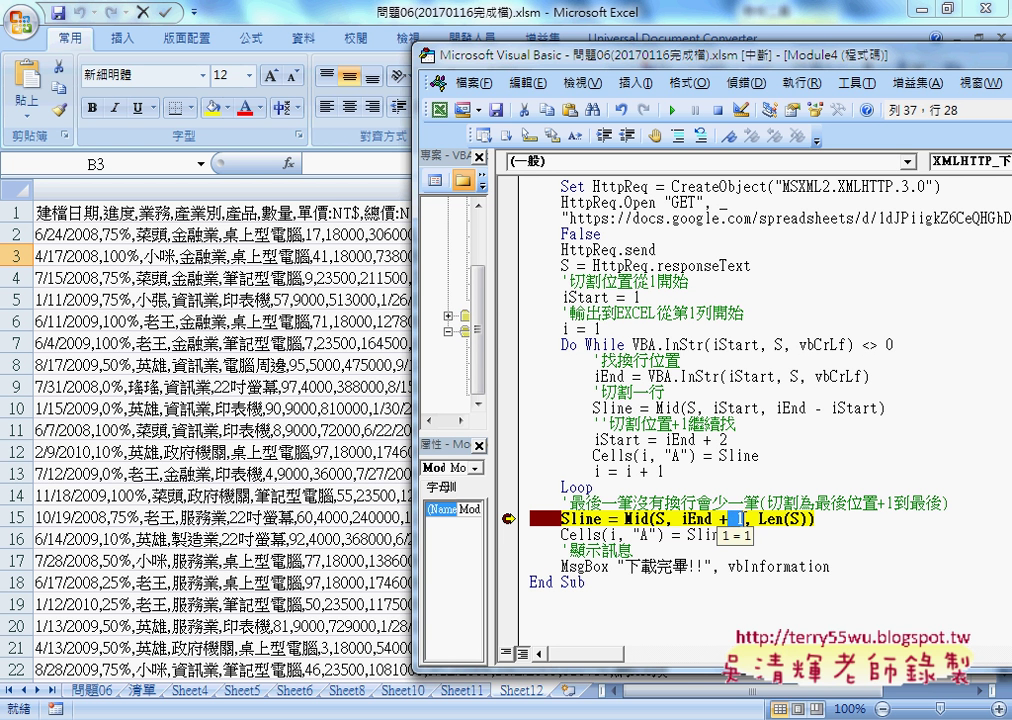
type("2")
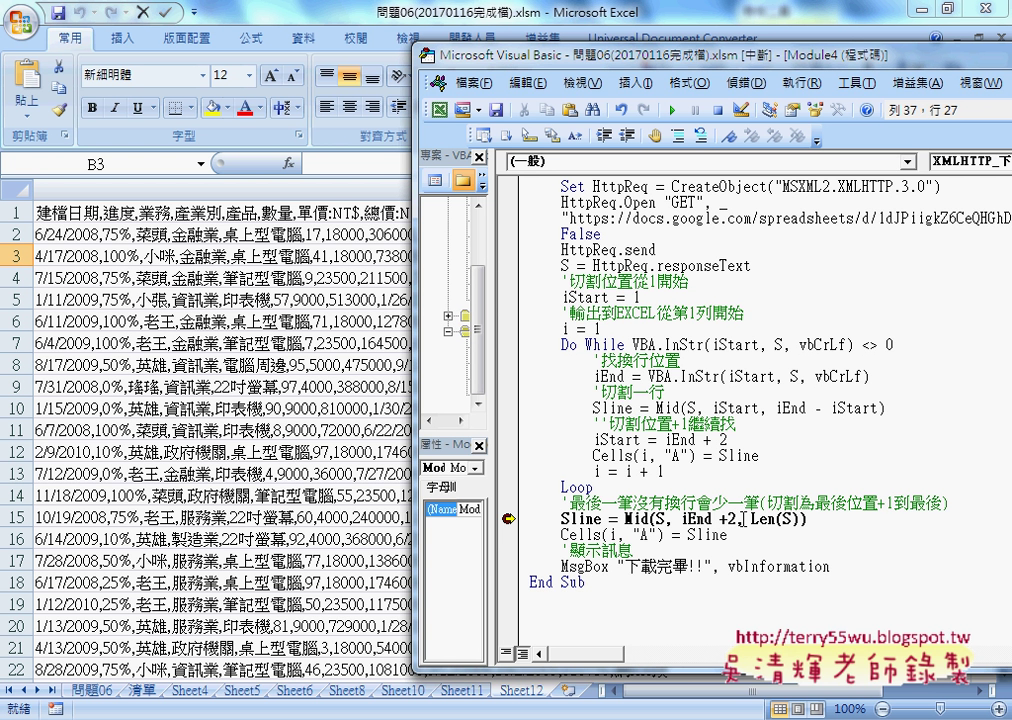
left_click(745, 519)
left_click_drag(751, 520, 800, 525)
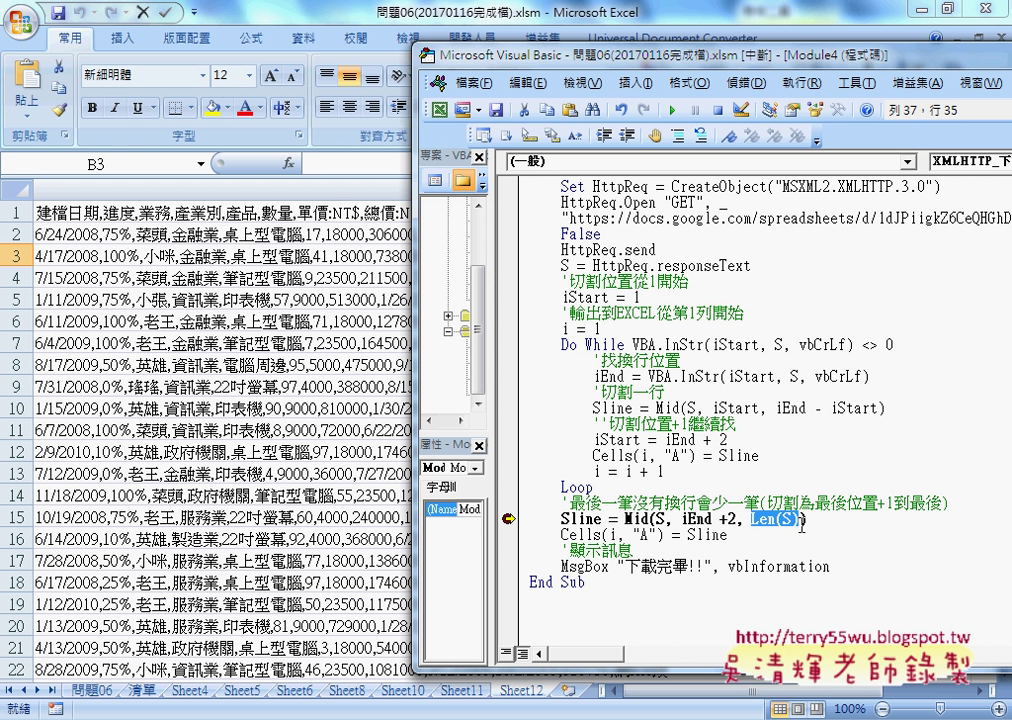
type("99")
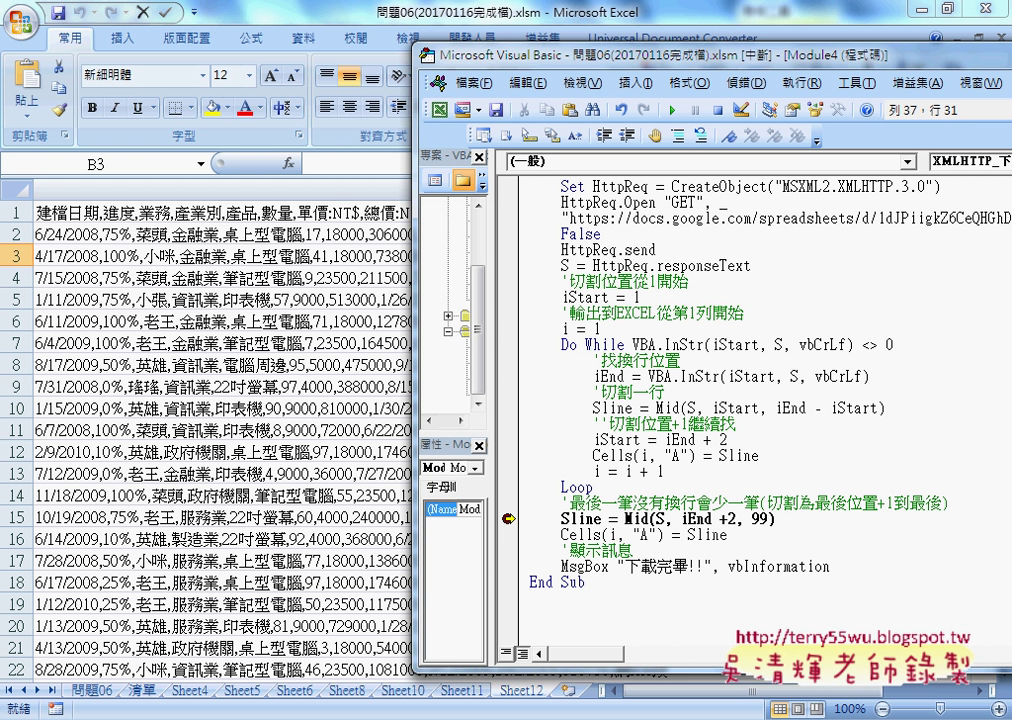
key("F9")
key("F8")
key("F8")
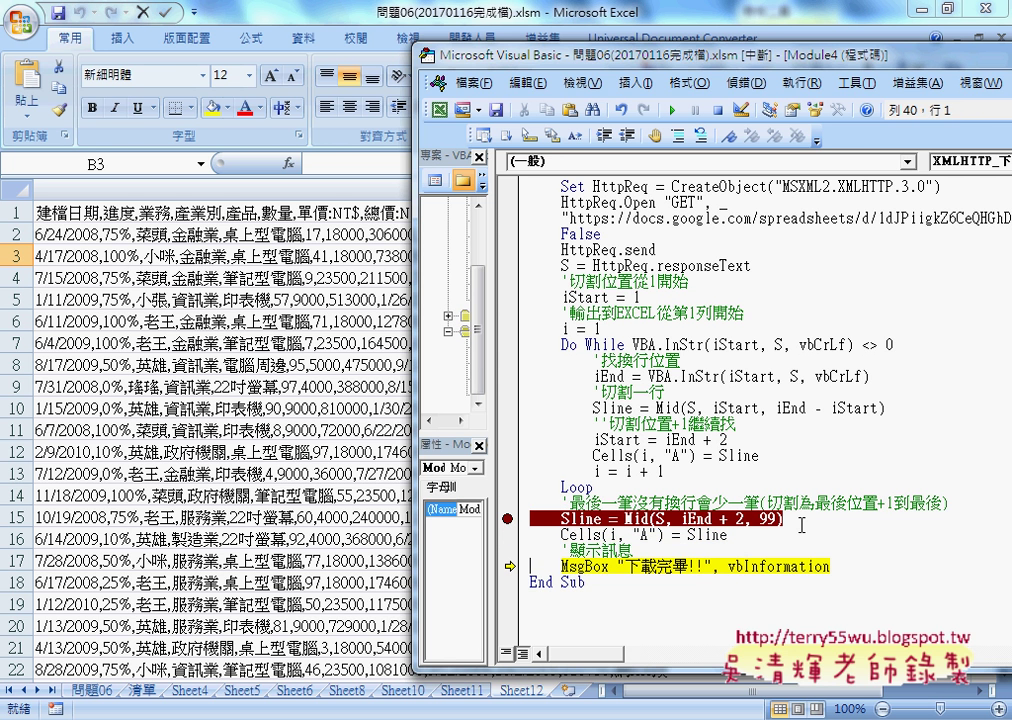
Show and dismiss the 下載完畢!! message, end the run, clear all breakpoints, and widen the code window.
key("F8")
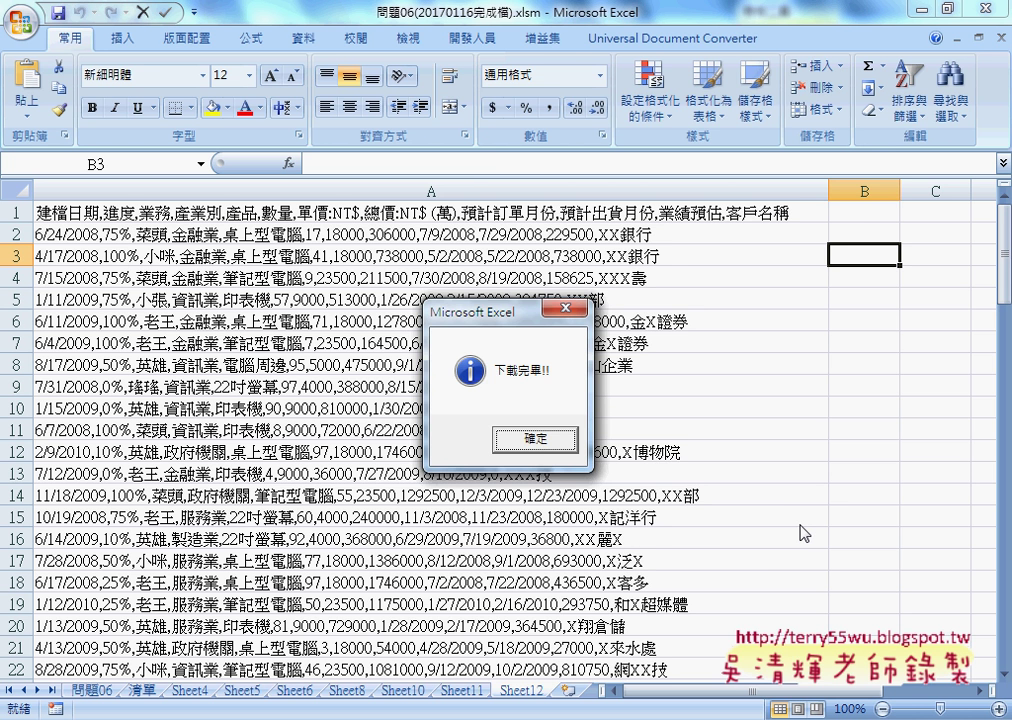
key("Return")
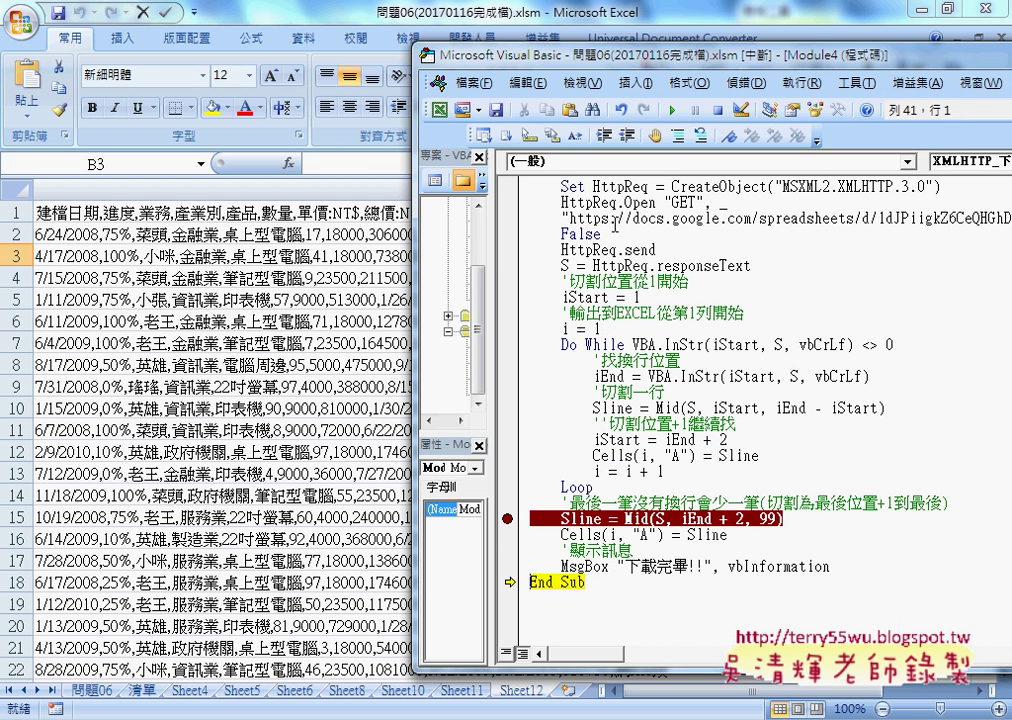
key("F8")
key("ctrl+shift+F9")
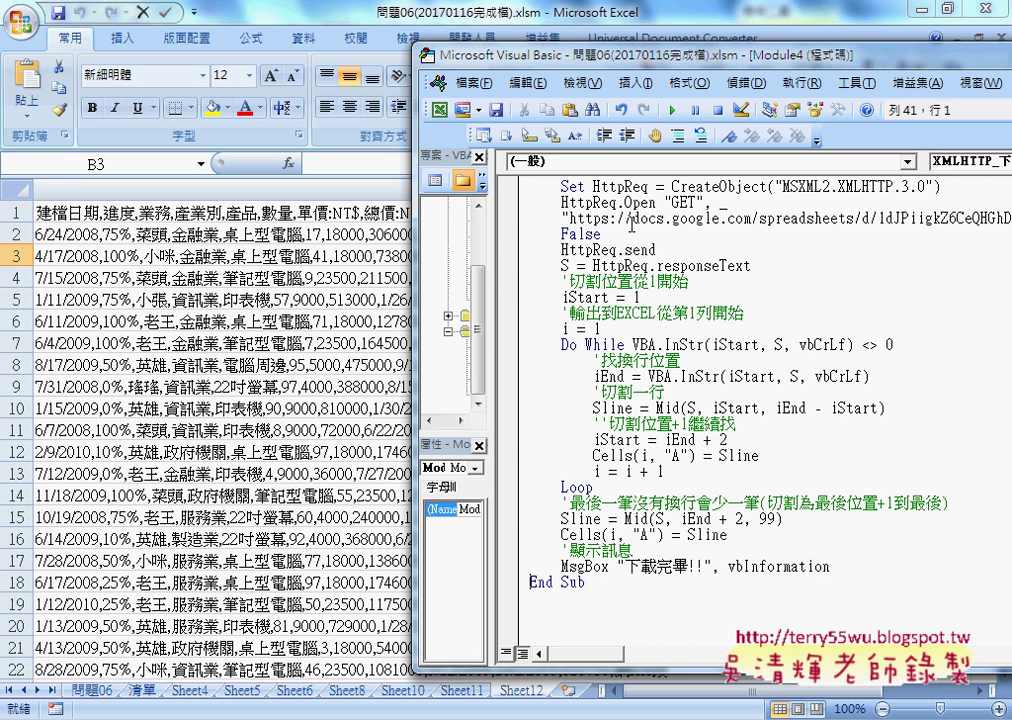
left_click_drag(492, 55, 140, 35)
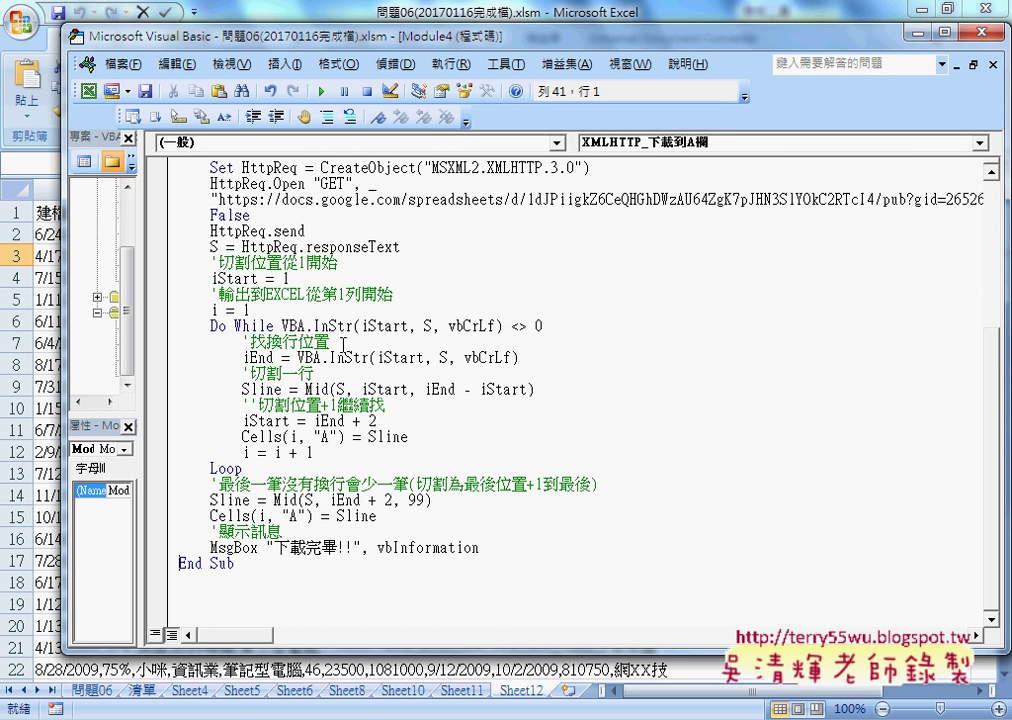
Highlight the line-break and line-cutting comments, then set a breakpoint on the Do While VBA.InStr loop line.
left_click_drag(343, 343, 243, 342)
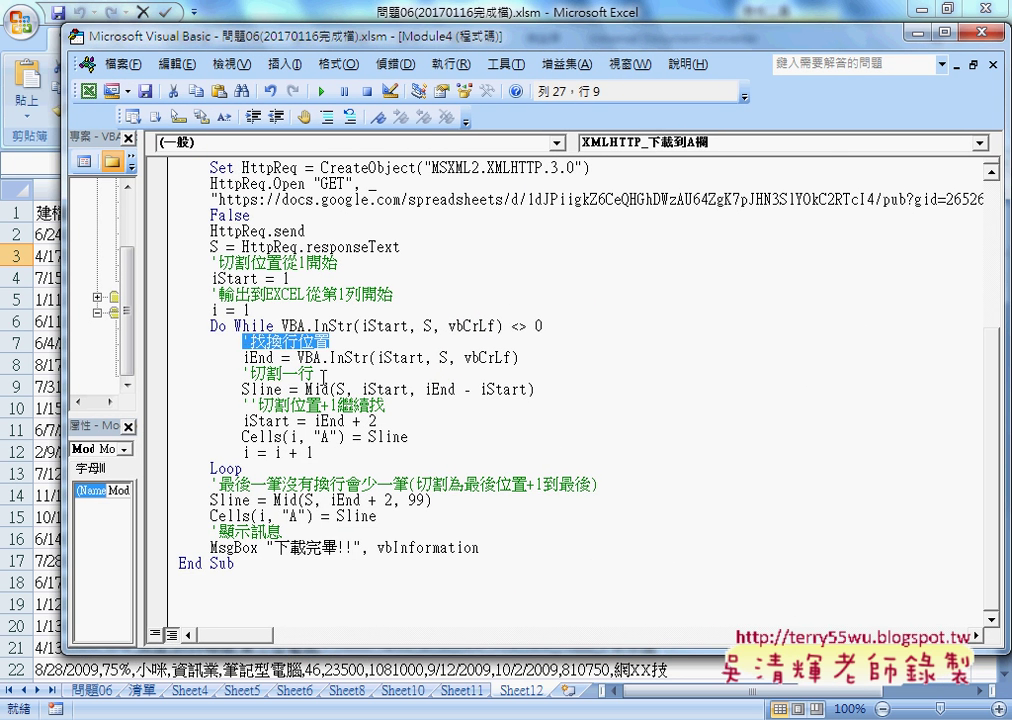
left_click_drag(323, 374, 243, 373)
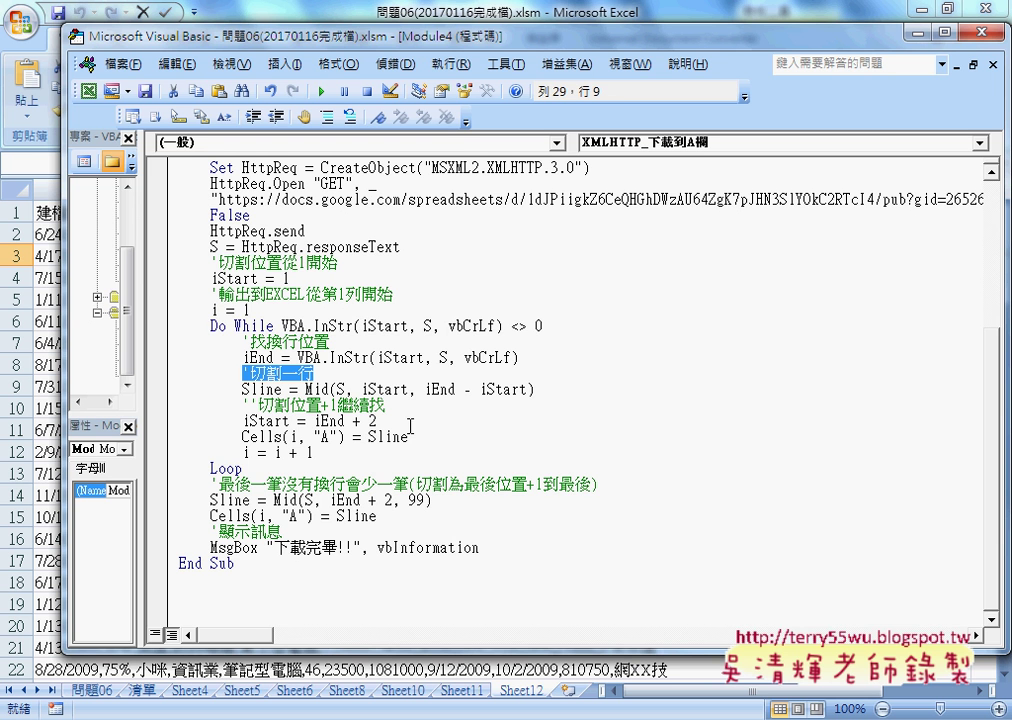
left_click(158, 327)
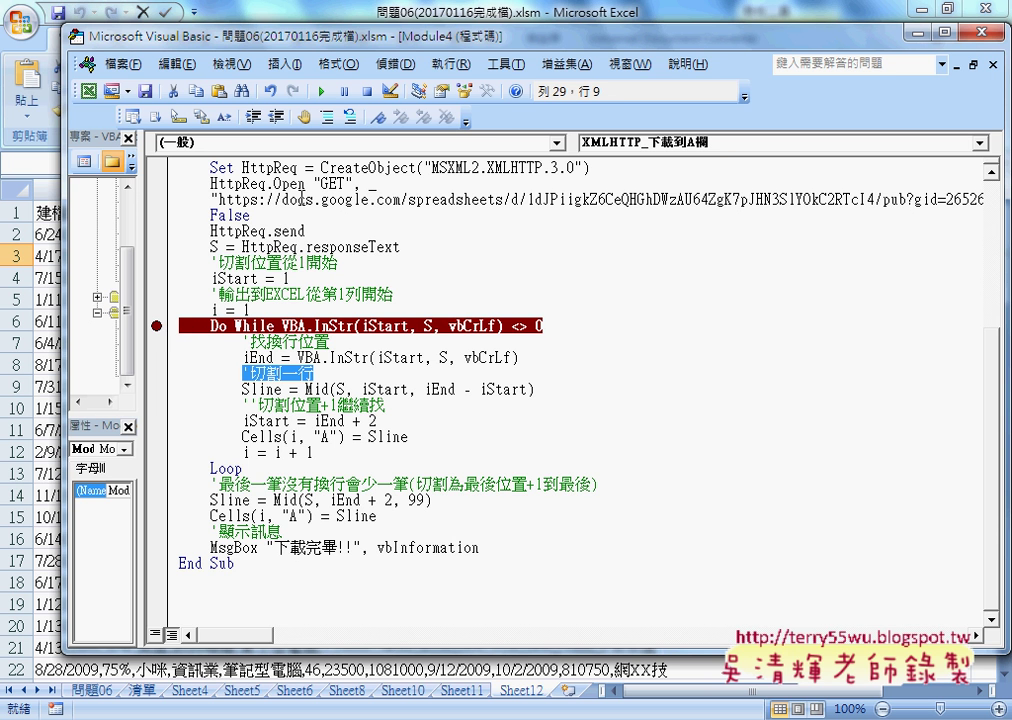
left_click_drag(282, 41, 298, 57)
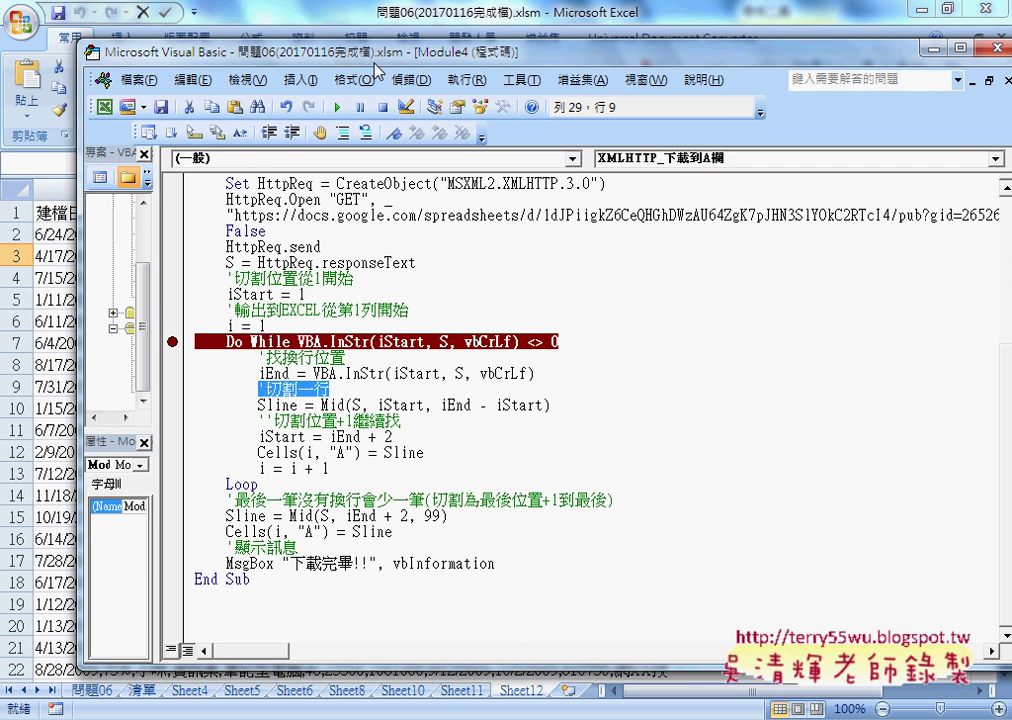